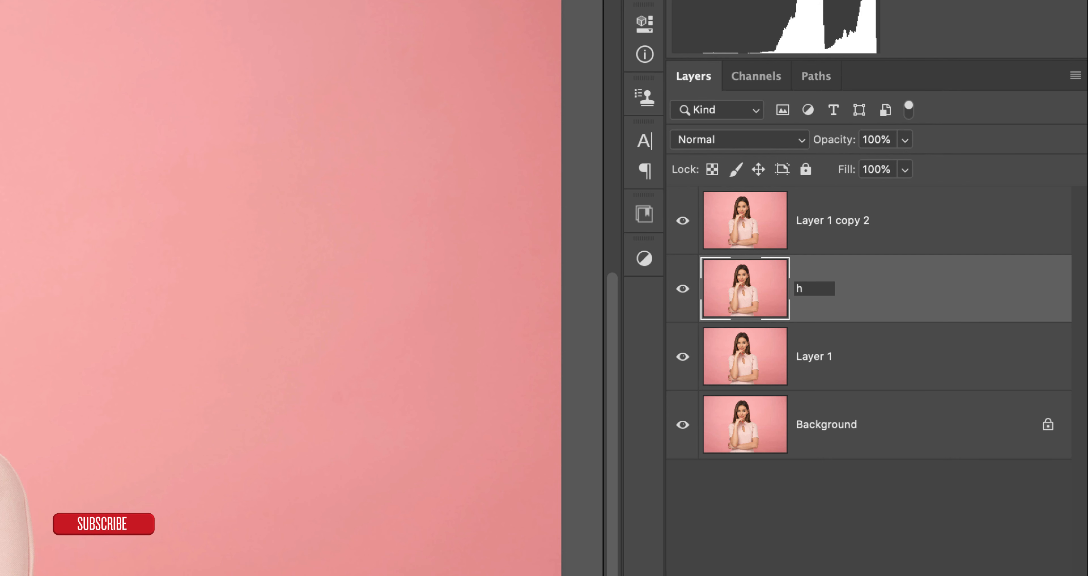
Rename the topmost duplicate layer as s, directly above layer h.
{"action": "double_click", "coordinate": [819, 220]}
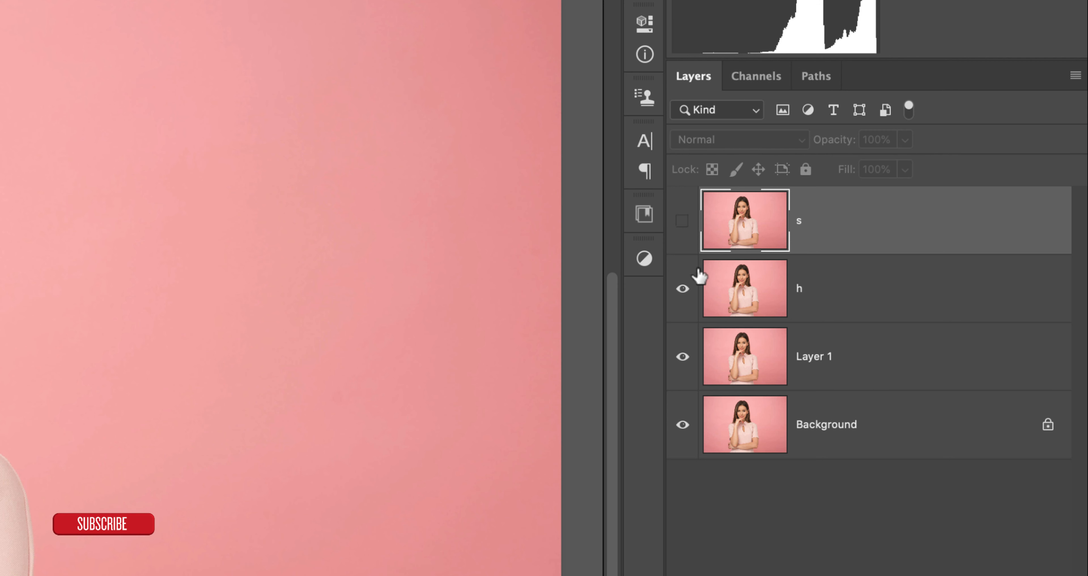
{"action": "left_click", "coordinate": [789, 304]}
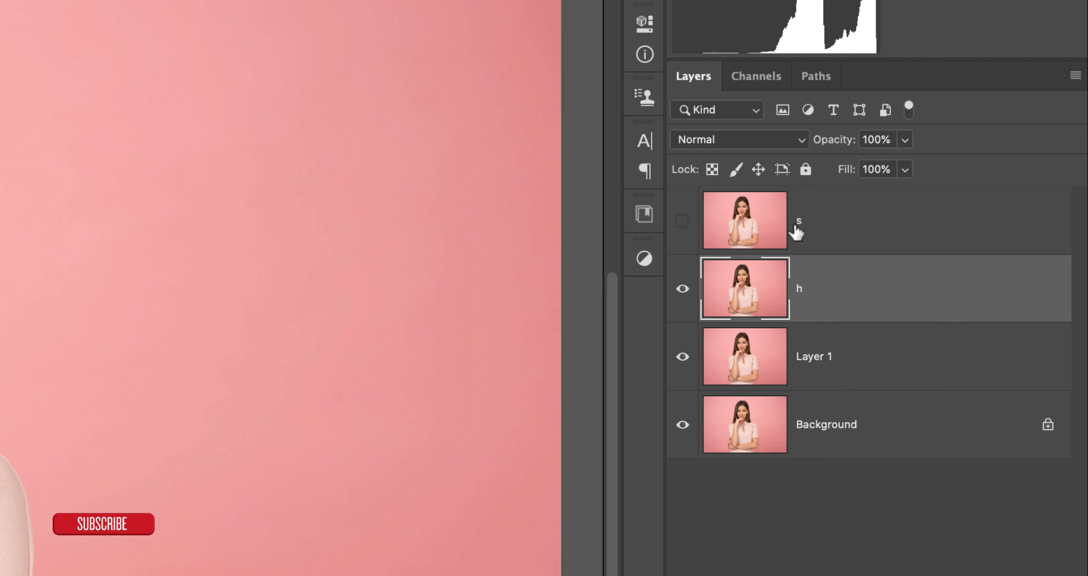
{"action": "left_click", "coordinate": [840, 220]}
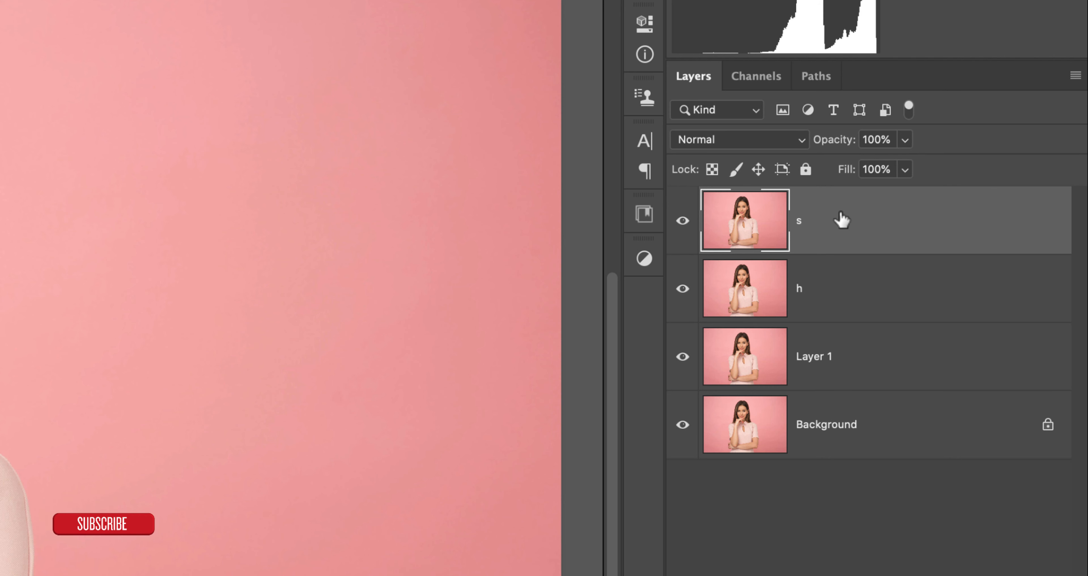
With layer s hidden, set the blend mode of layer h to Screen.
{"action": "left_click", "coordinate": [813, 292]}
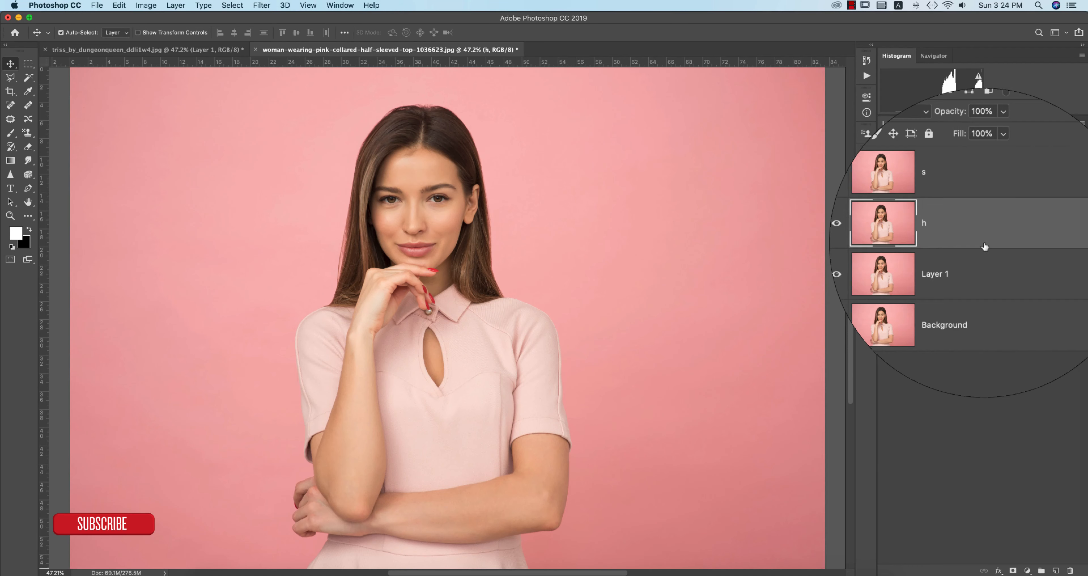
{"action": "left_click", "coordinate": [766, 142]}
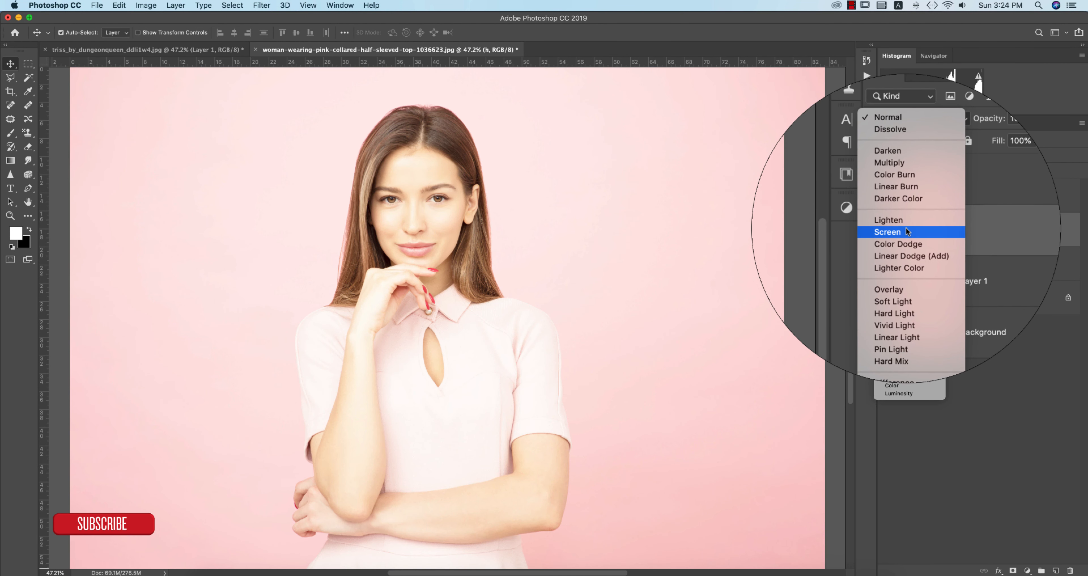
{"action": "left_click", "coordinate": [905, 229]}
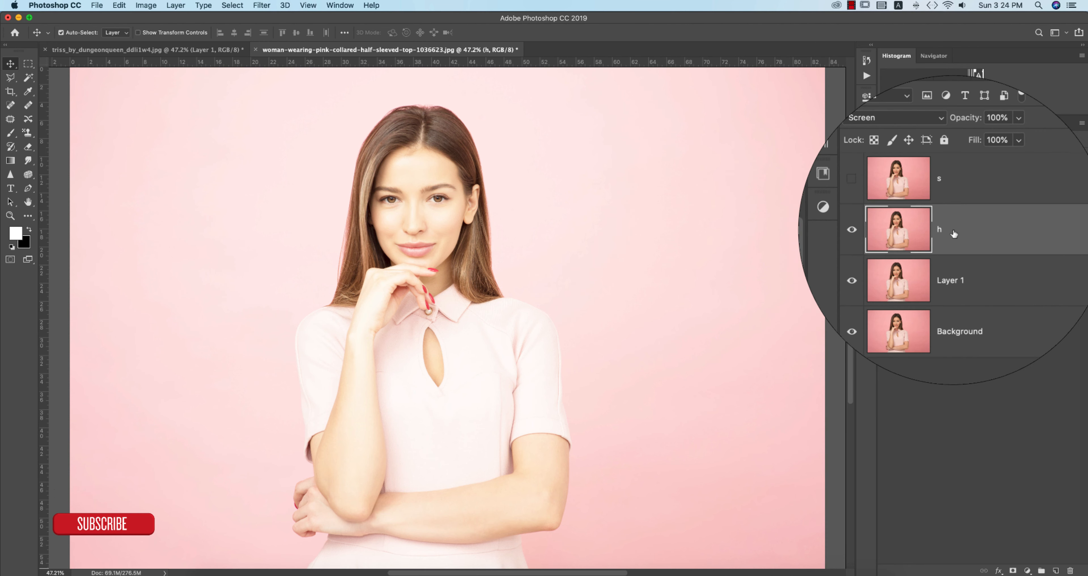
In layer h's blending options, split the Underlying Layer black point of Blend If to 152 / 226.
{"action": "right_click", "coordinate": [999, 231]}
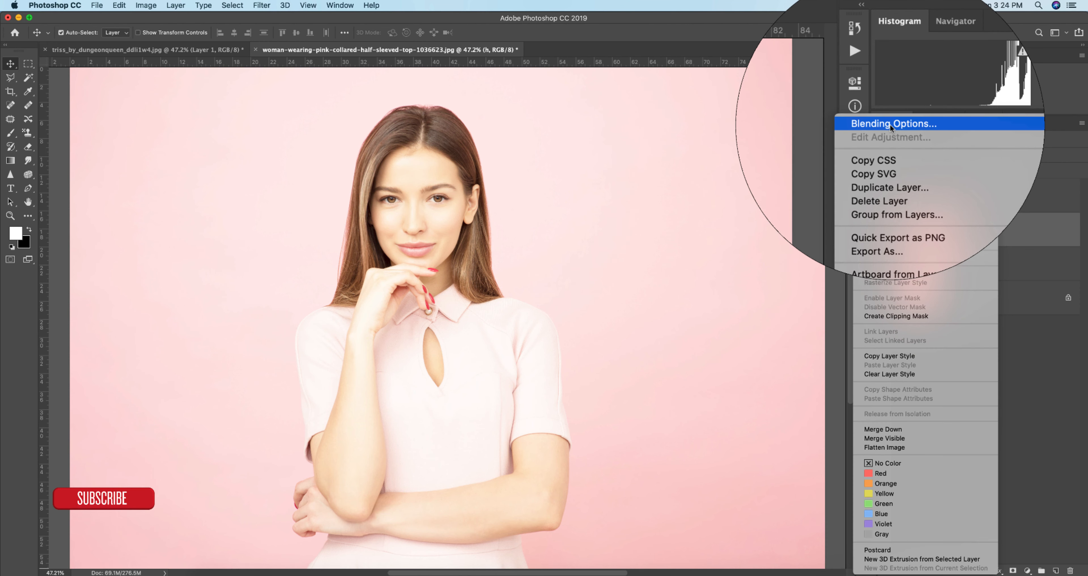
{"action": "left_click", "coordinate": [889, 124]}
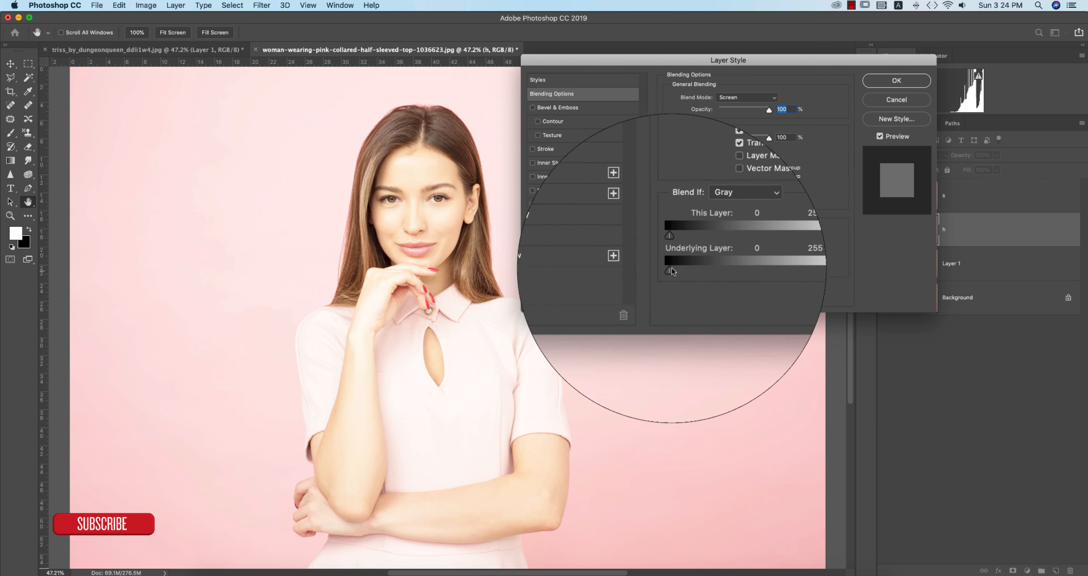
{"action": "mouse_move", "coordinate": [671, 273]}
{"action": "left_mouse_down"}
{"action": "mouse_move", "coordinate": [762, 270]}
{"action": "mouse_move", "coordinate": [662, 271]}
{"action": "left_mouse_up"}
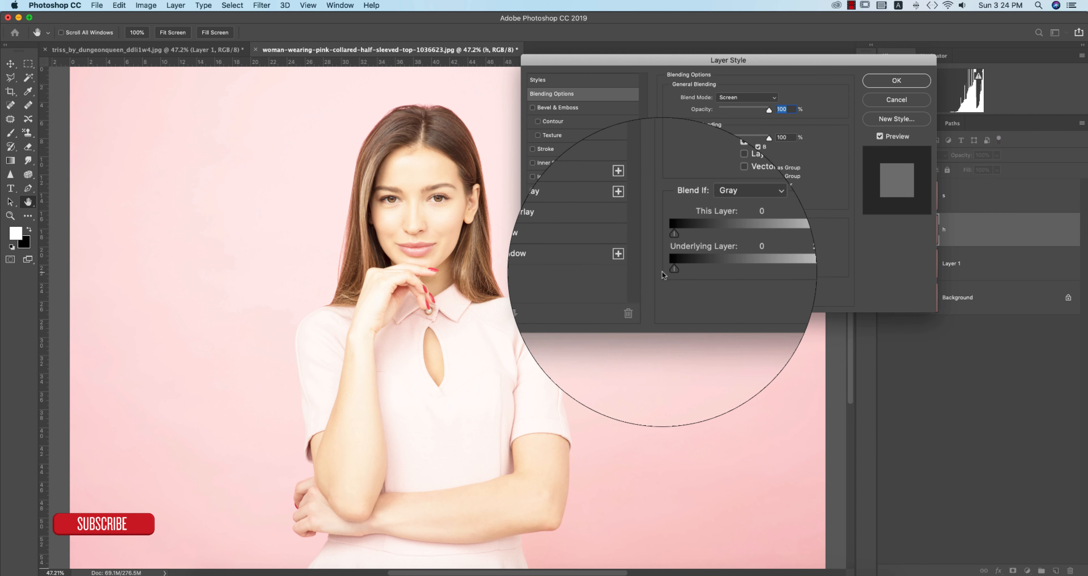
{"action": "left_click_drag", "start_coordinate": [662, 271], "coordinate": [750, 268]}
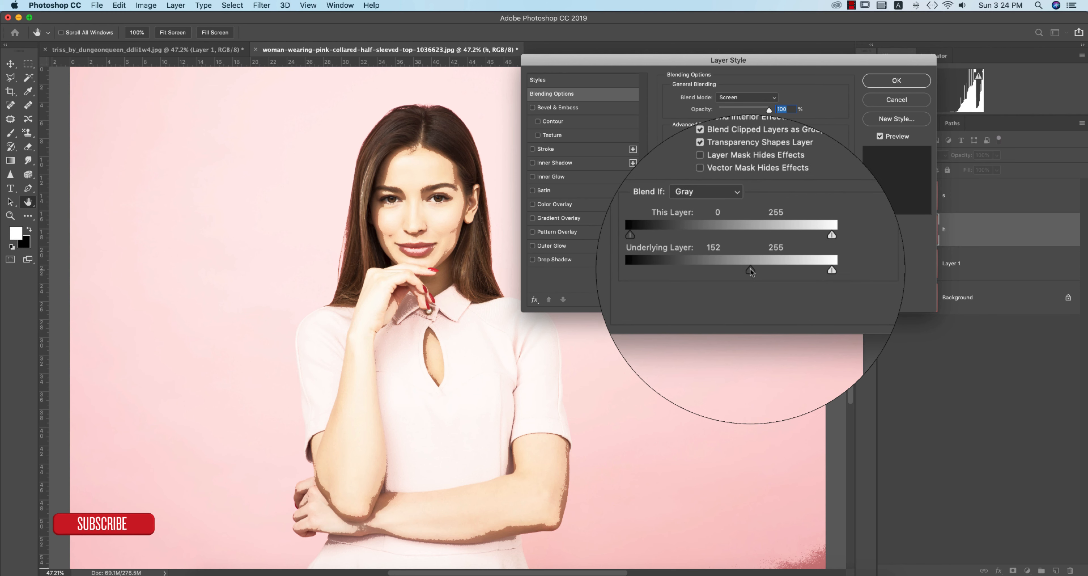
{"action": "key", "text": "alt"}
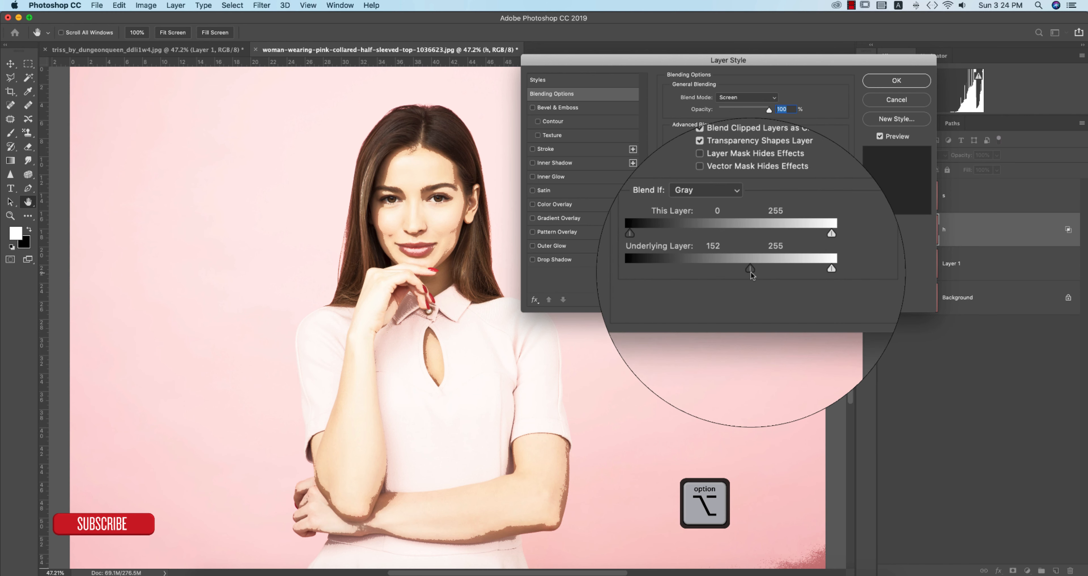
{"action": "left_click_drag", "start_coordinate": [750, 269], "coordinate": [790, 267]}
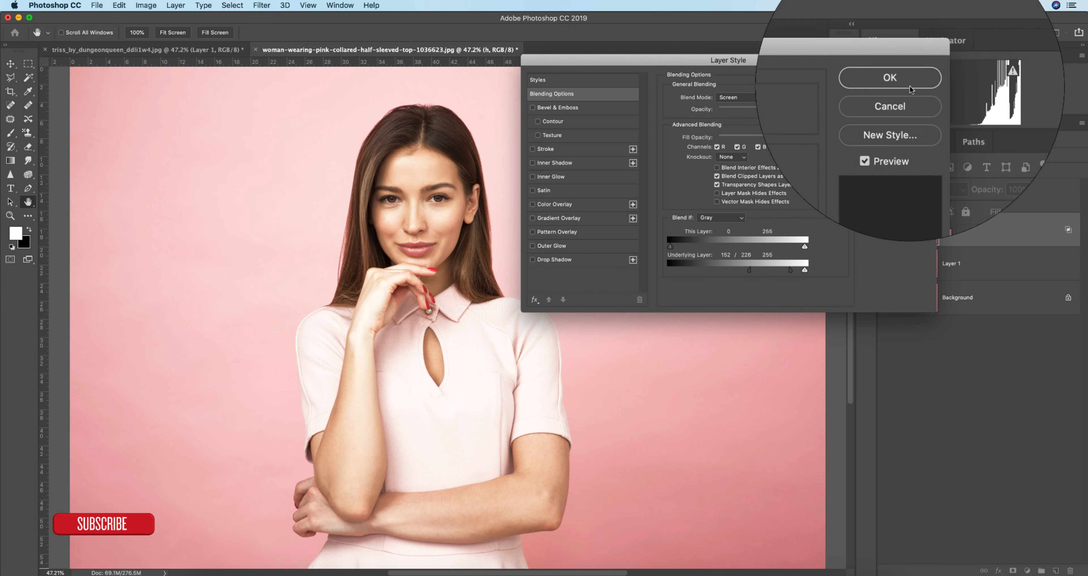
{"action": "left_click", "coordinate": [909, 89]}
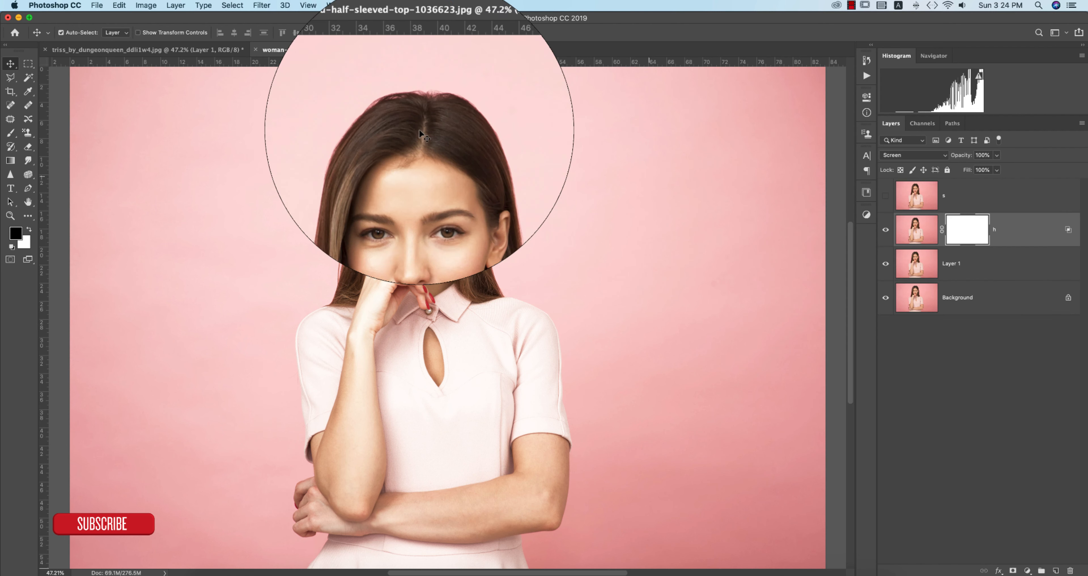
Use Apply Image on layer h's mask with the merged RGB source, Multiply blending and 100% opacity, and compare the image with and without h.
{"action": "left_click", "coordinate": [146, 5]}
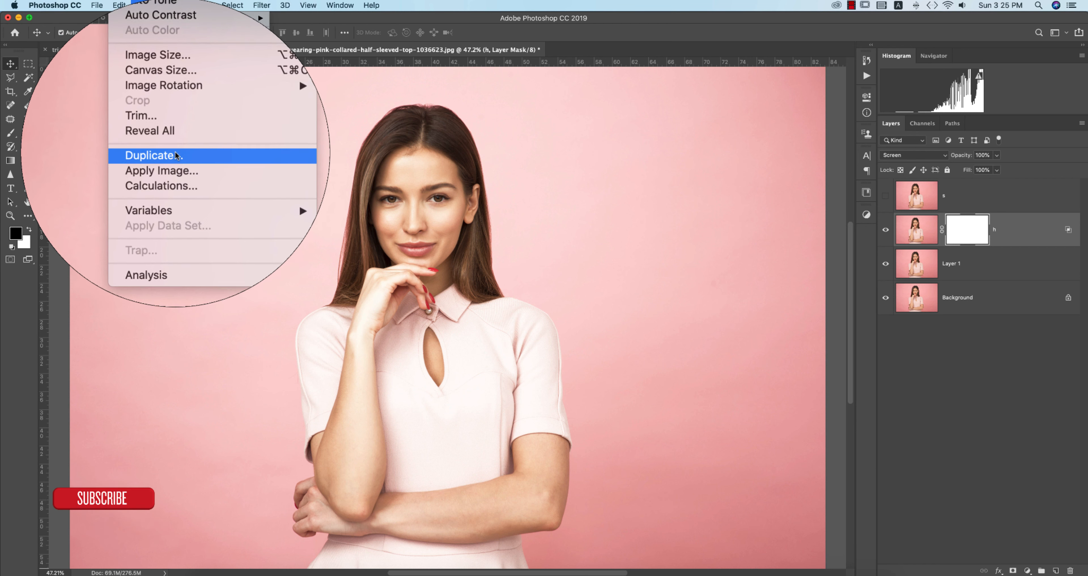
{"action": "left_click", "coordinate": [182, 158]}
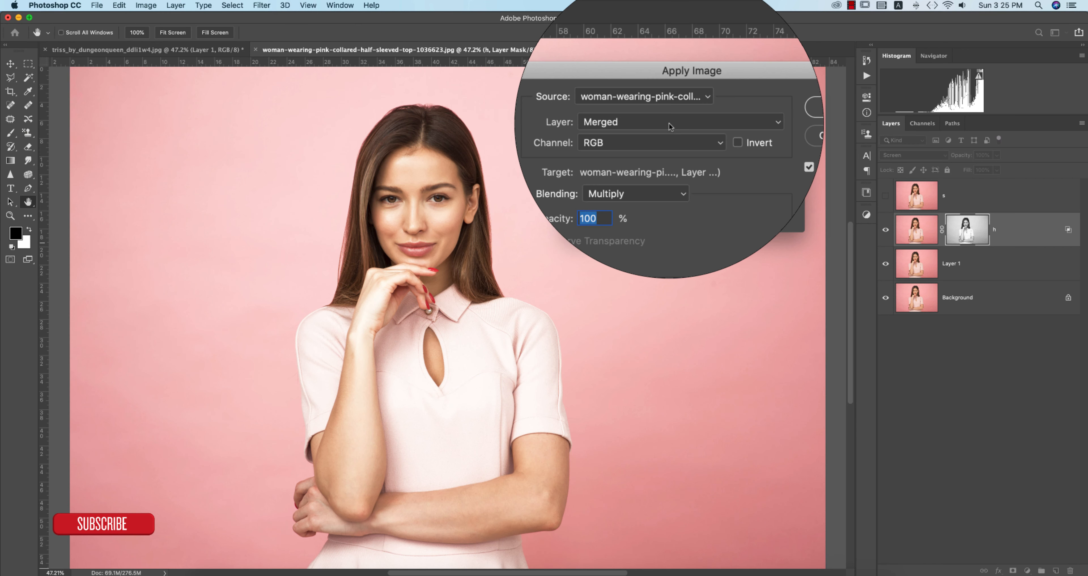
{"action": "left_click", "coordinate": [769, 116]}
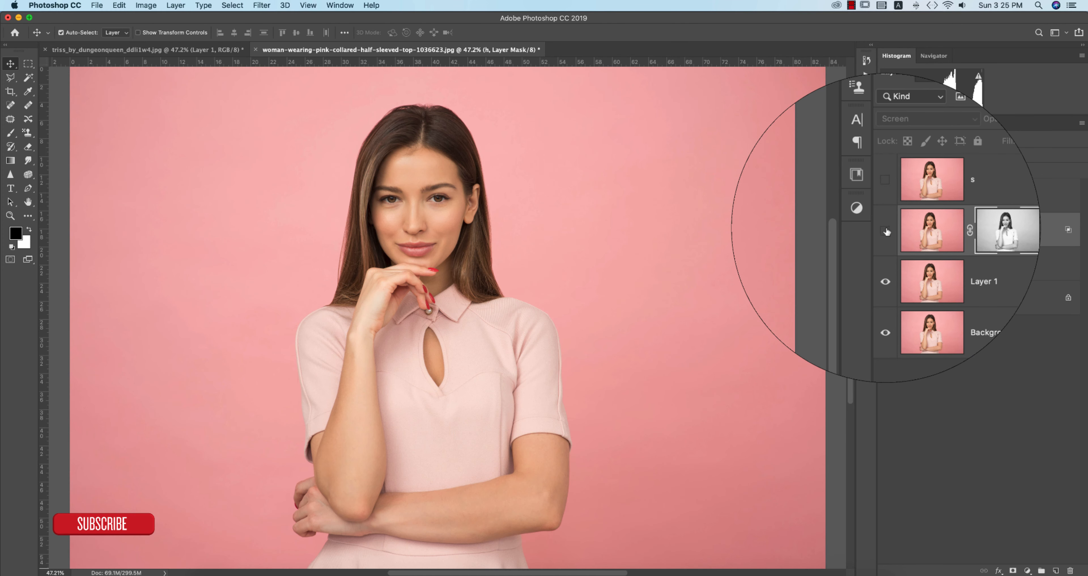
{"action": "left_click", "coordinate": [885, 231]}
{"action": "left_click", "coordinate": [886, 228]}
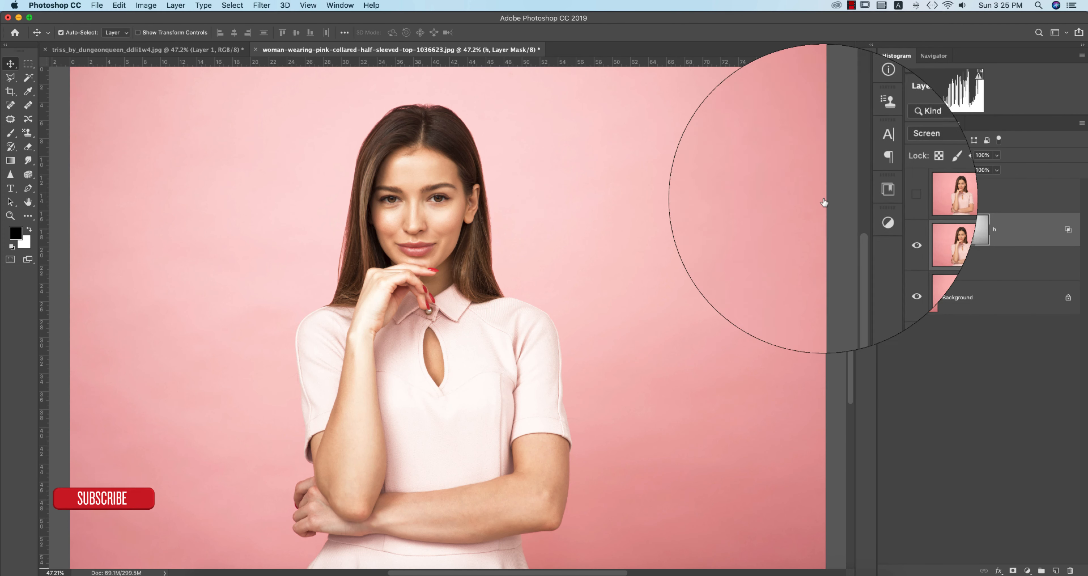
Show layer s, set its blend mode to Multiply, and compare the image with and without it.
{"action": "left_click", "coordinate": [886, 197]}
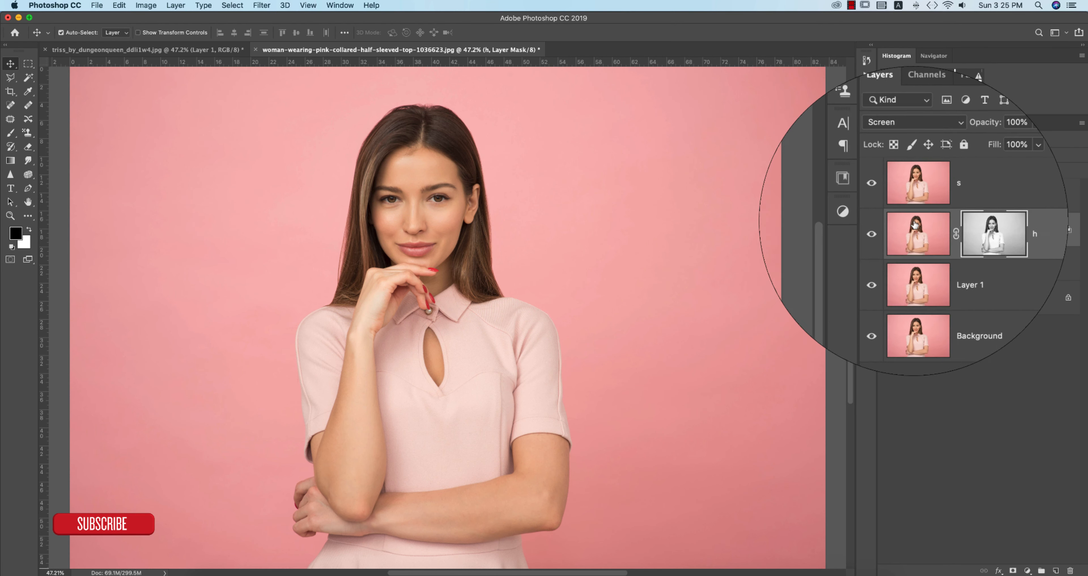
{"action": "left_click", "coordinate": [957, 197]}
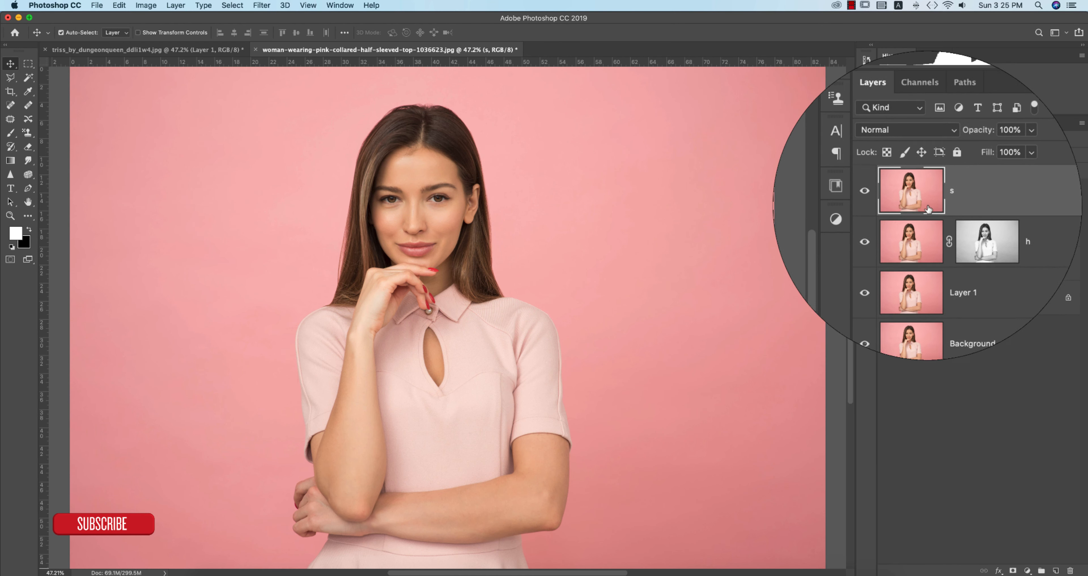
{"action": "left_click", "coordinate": [869, 133]}
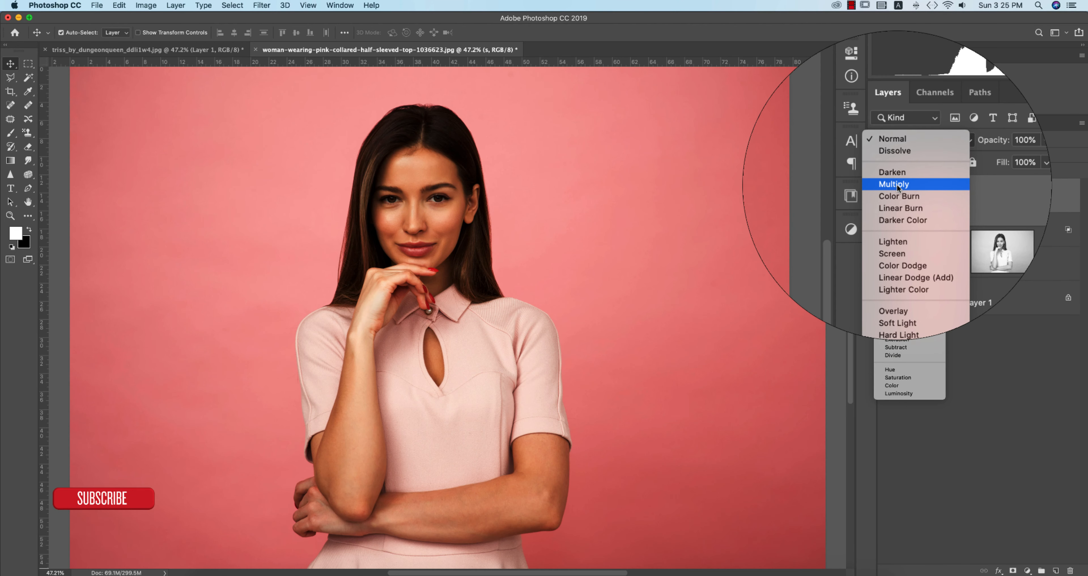
{"action": "left_click", "coordinate": [896, 183]}
{"action": "left_click", "coordinate": [885, 195]}
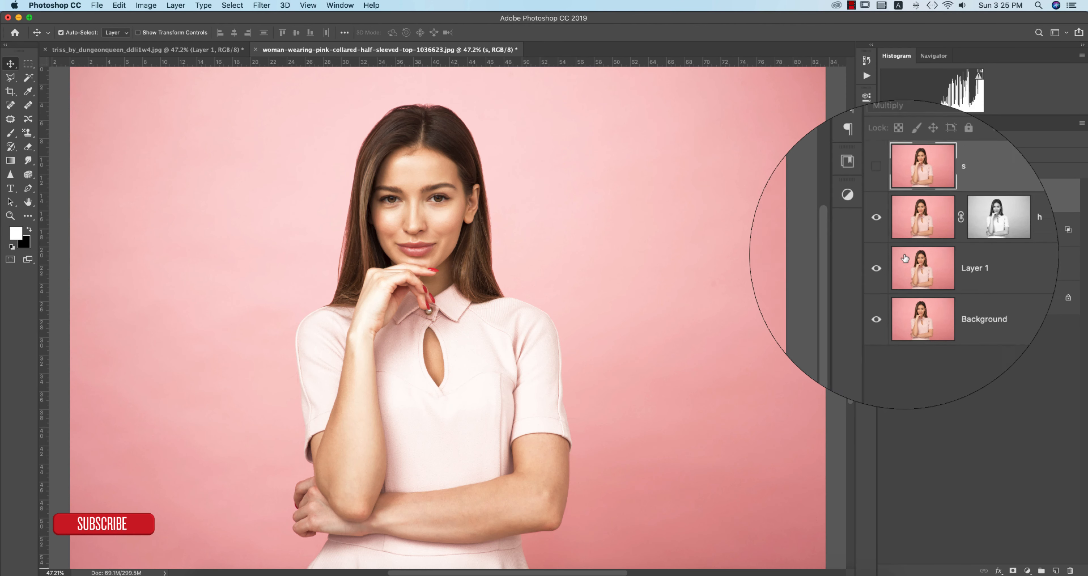
{"action": "left_click", "coordinate": [907, 229]}
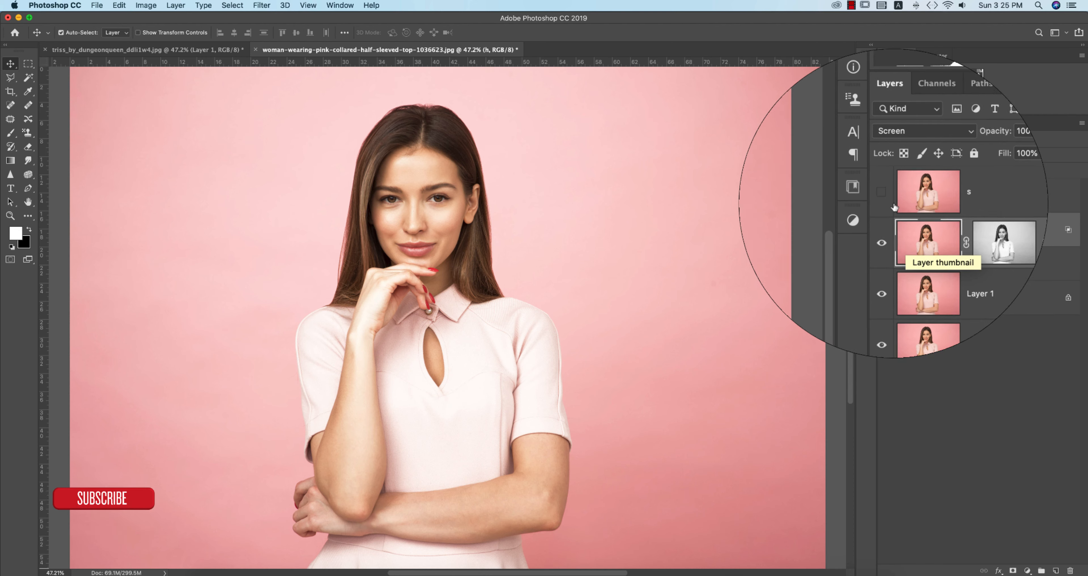
{"action": "left_click", "coordinate": [873, 196]}
{"action": "left_click", "coordinate": [912, 199]}
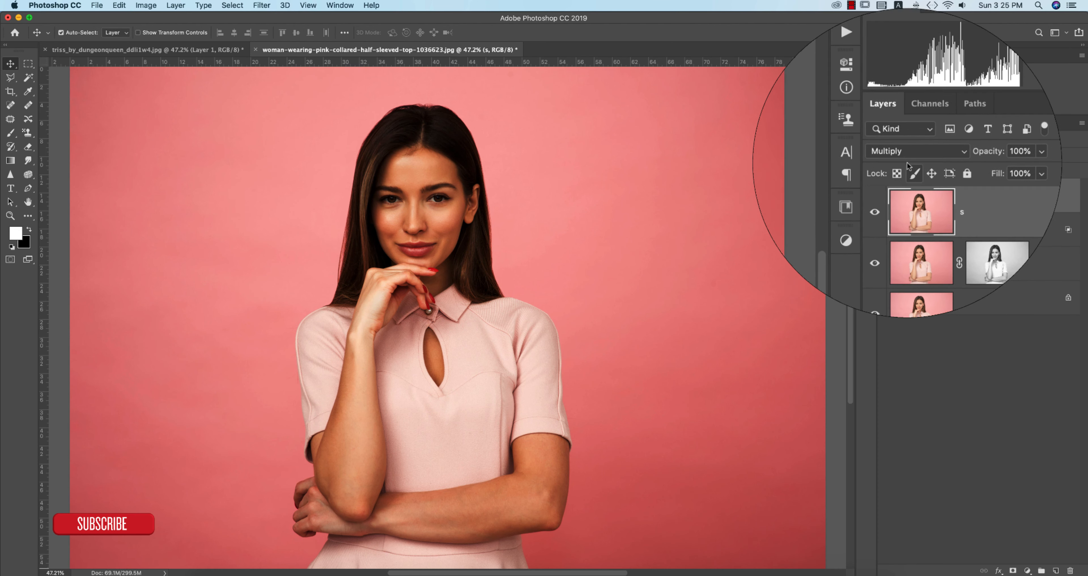
In layer s's blending options, split the Underlying Layer white point of Blend If to 55 / 177.
{"action": "right_click", "coordinate": [976, 194]}
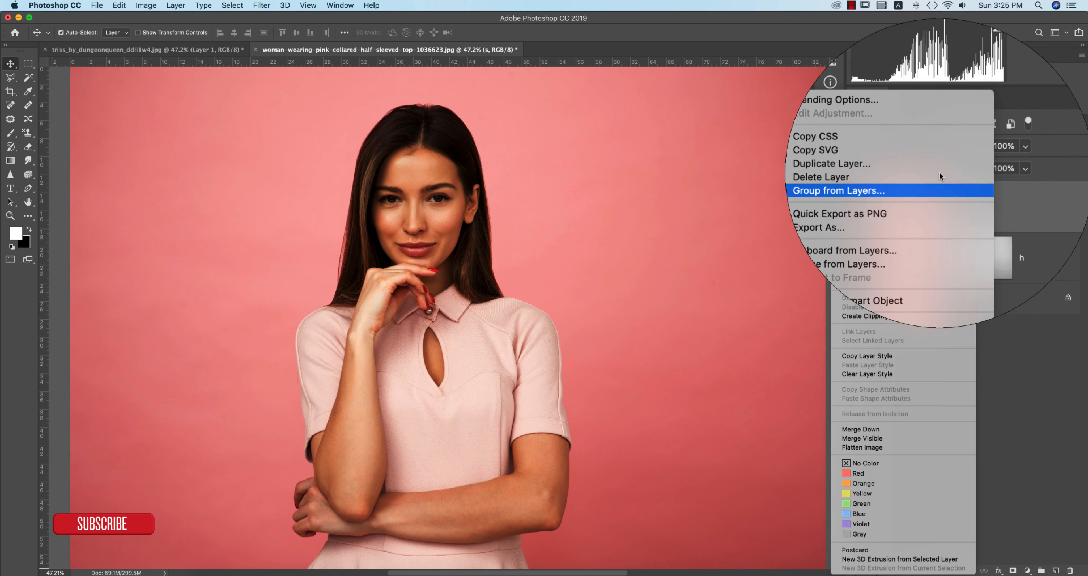
{"action": "left_click", "coordinate": [845, 126]}
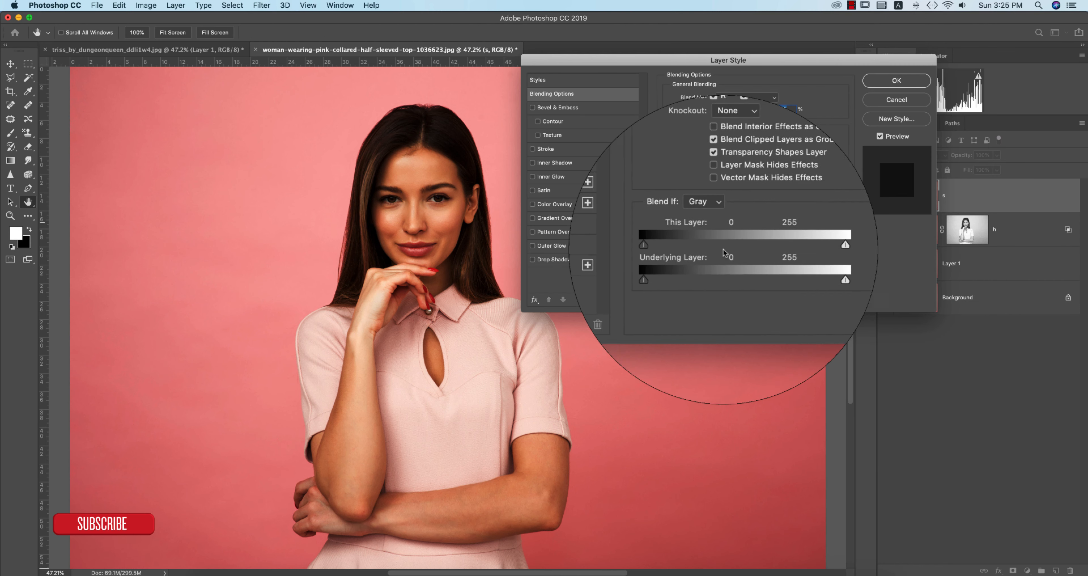
{"action": "left_click_drag", "start_coordinate": [805, 270], "coordinate": [762, 269]}
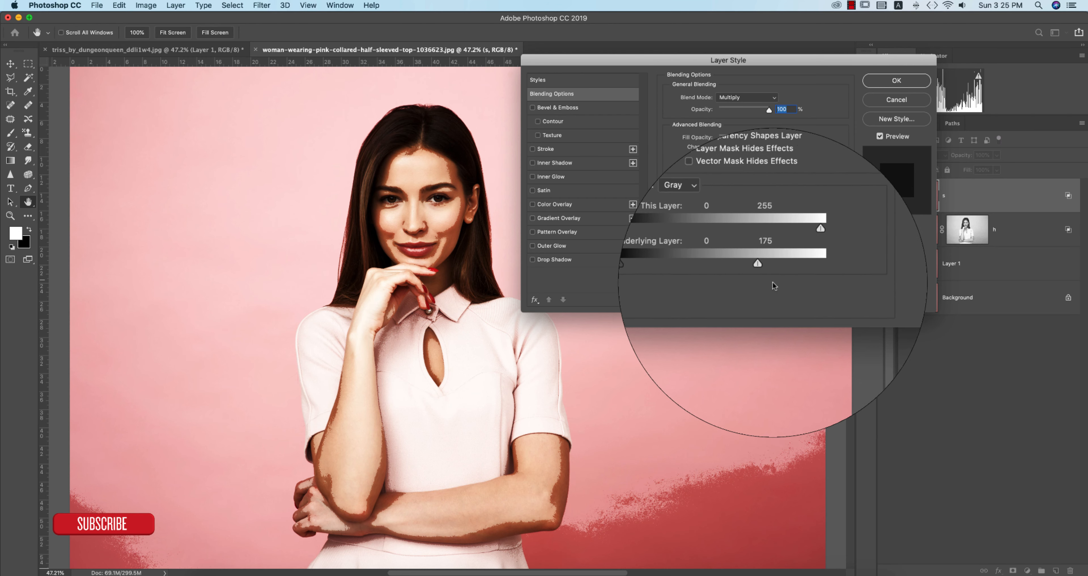
{"action": "key", "text": "alt"}
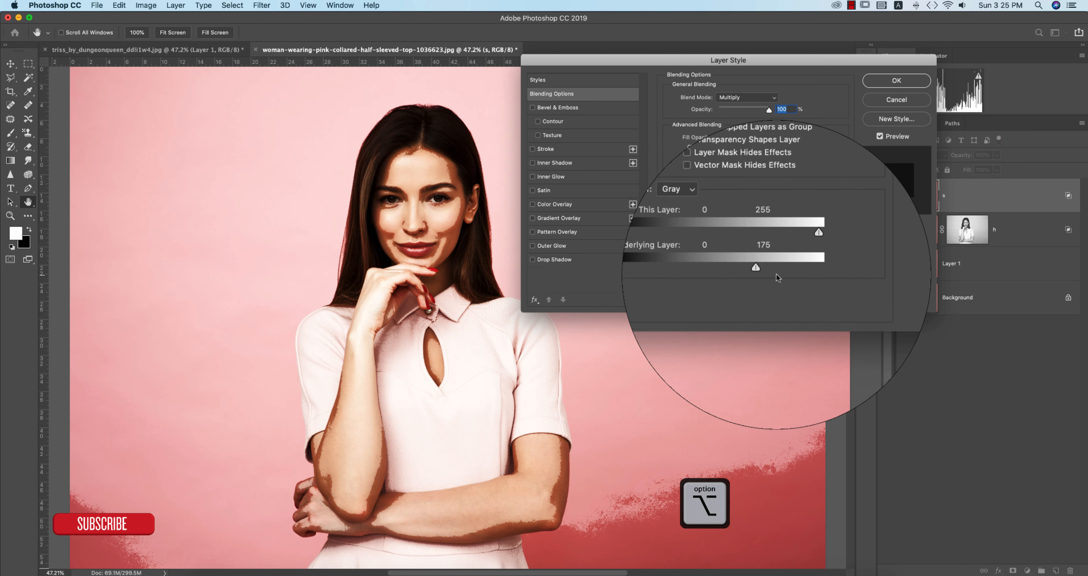
{"action": "key", "text": "alt"}
{"action": "left_click_drag", "start_coordinate": [763, 271], "coordinate": [699, 273]}
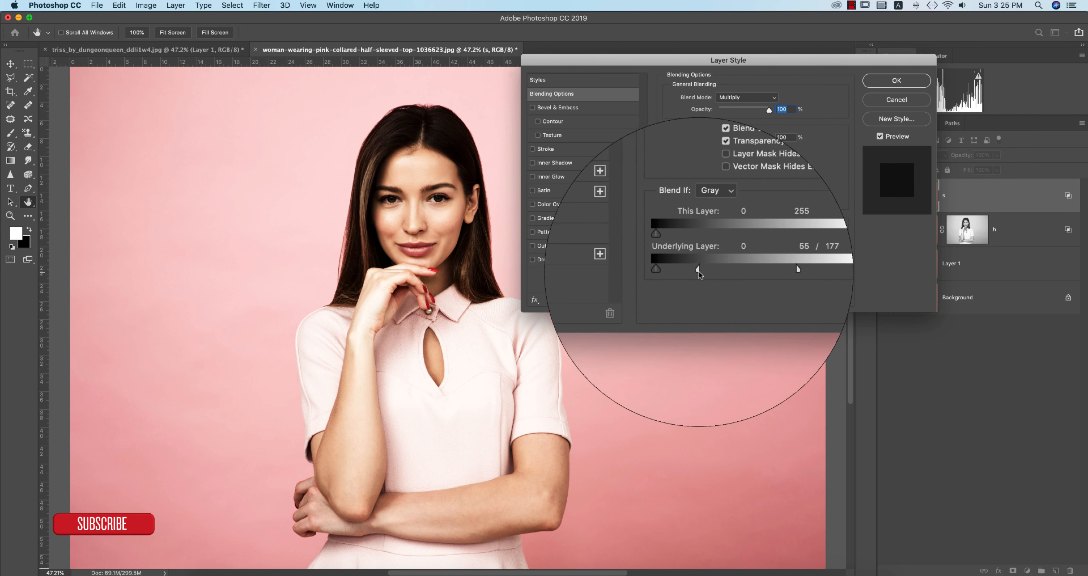
{"action": "left_click", "coordinate": [896, 80]}
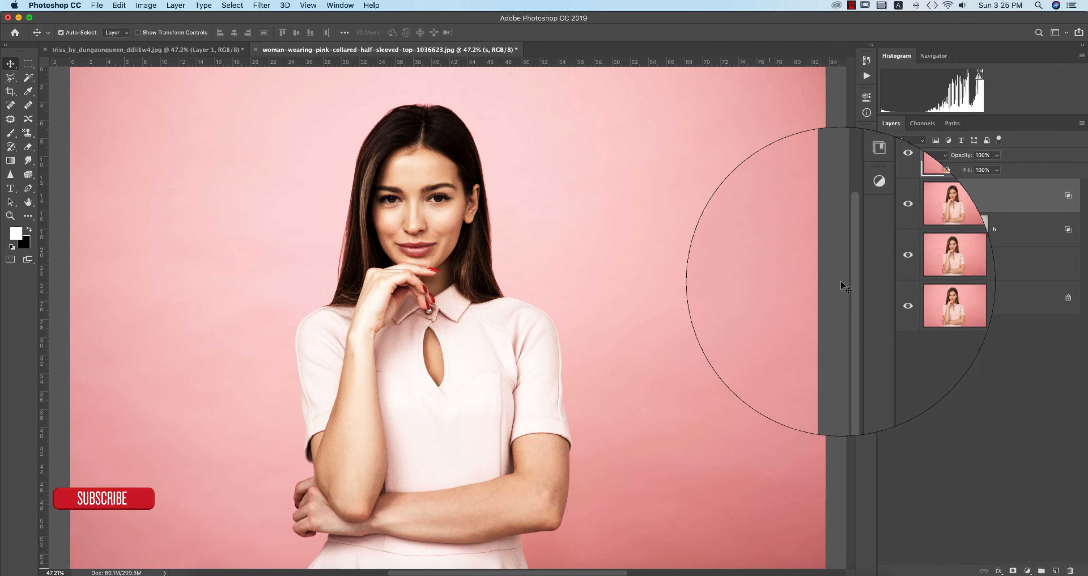
Add a mask to layer s, use Apply Image on it with the inverted merged RGB source and Multiply blending, and compare the result.
{"action": "left_click", "coordinate": [1013, 571]}
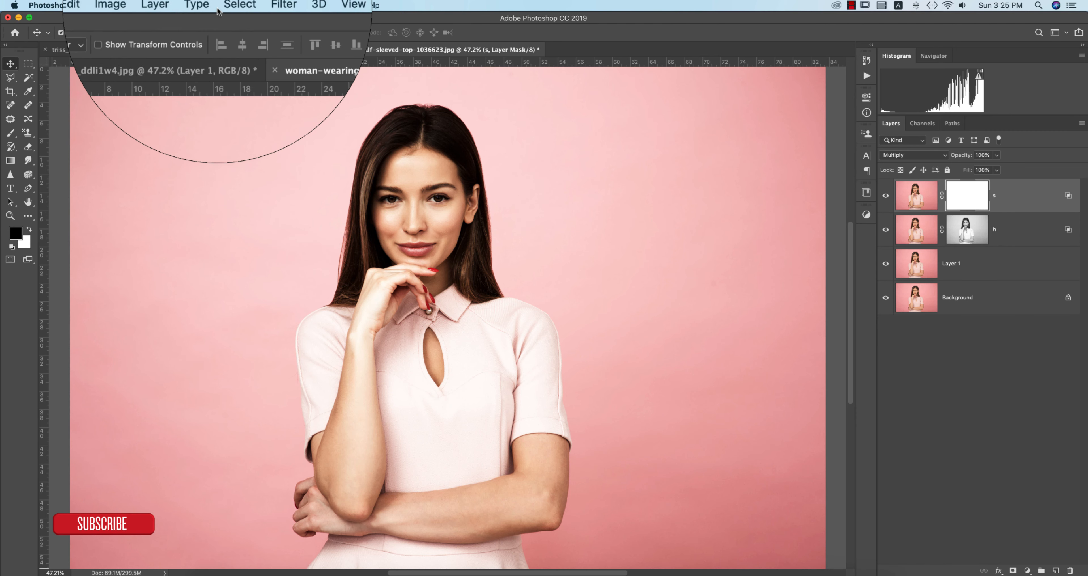
{"action": "left_click", "coordinate": [146, 5]}
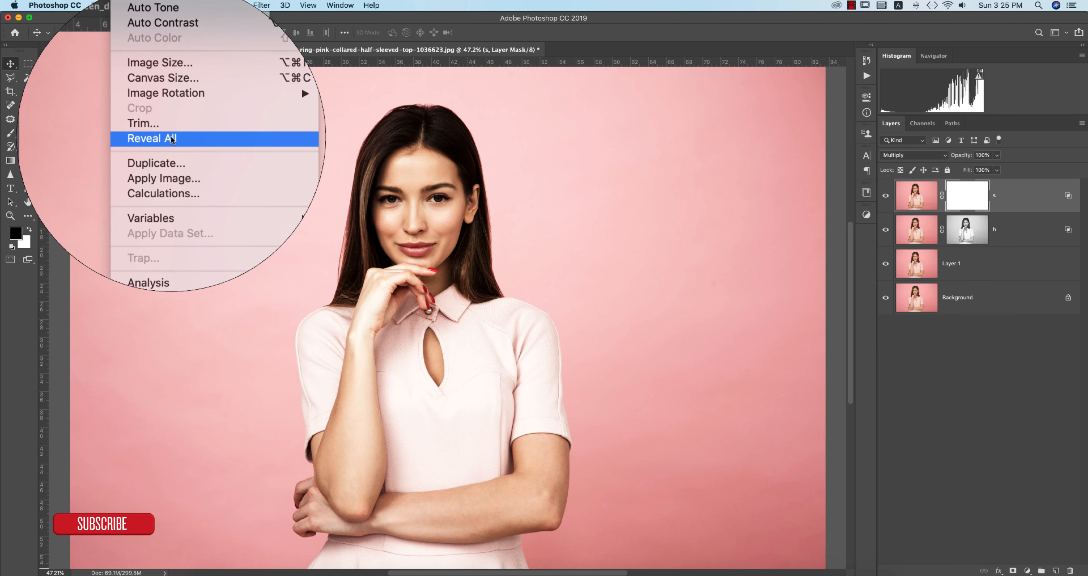
{"action": "left_click", "coordinate": [172, 162]}
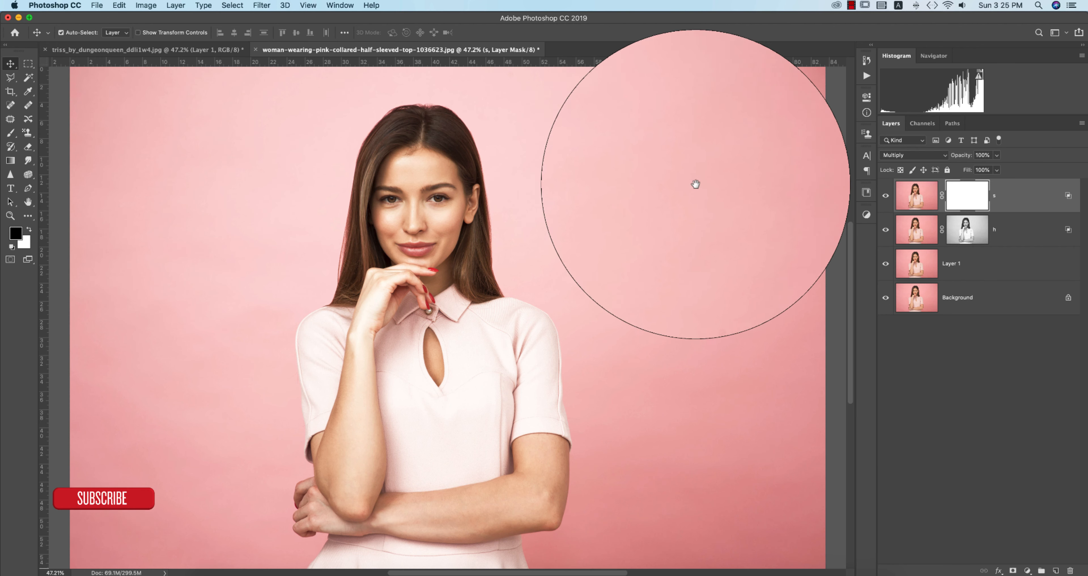
{"action": "left_click", "coordinate": [753, 163]}
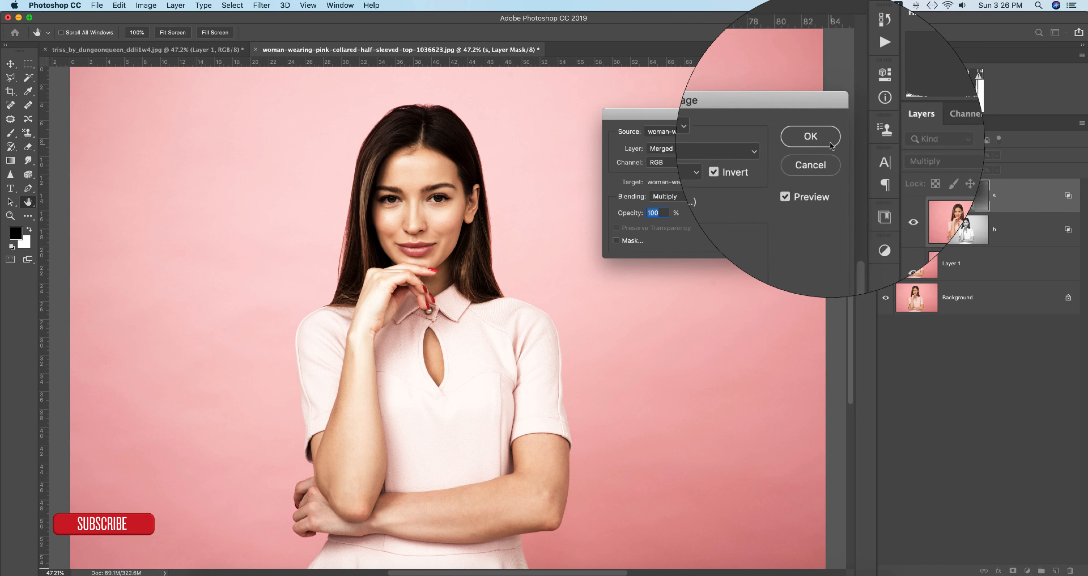
{"action": "left_click", "coordinate": [816, 137]}
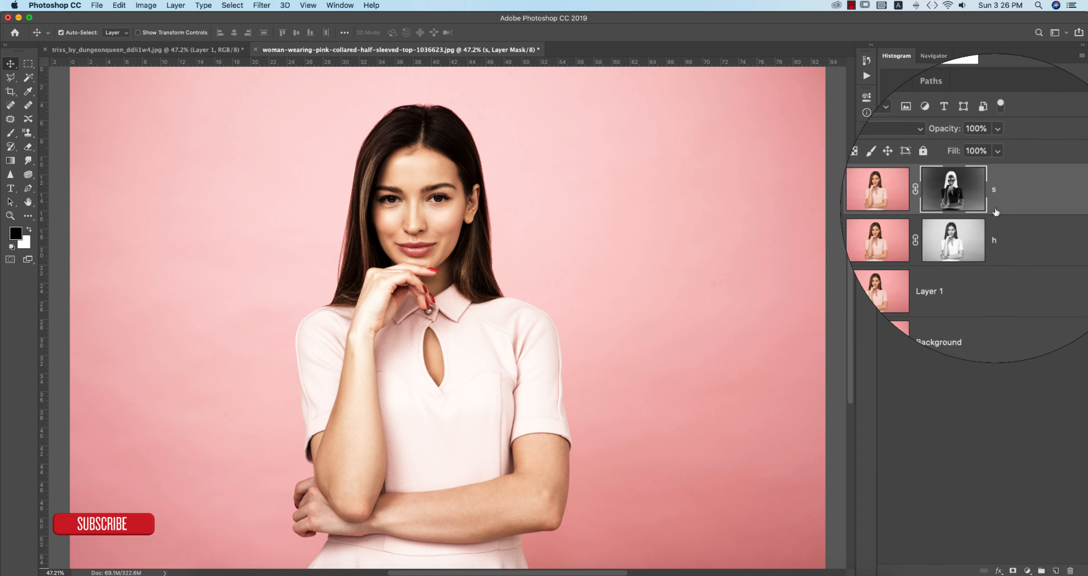
{"action": "left_click", "coordinate": [885, 194]}
{"action": "left_click", "coordinate": [886, 194]}
{"action": "left_click", "coordinate": [886, 194]}
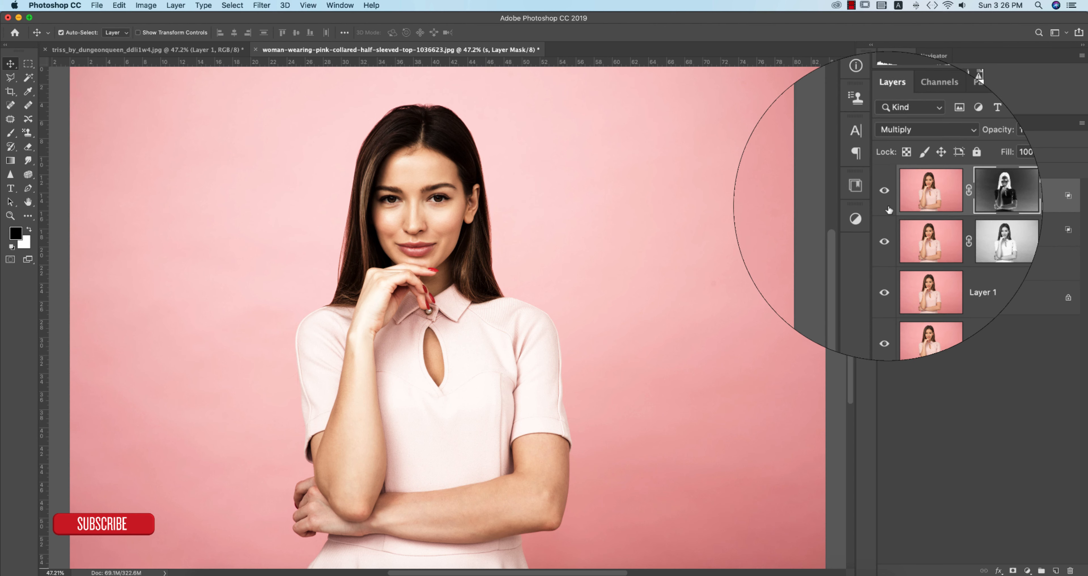
Compare the image with and without layer h, and group layers s and h under the name D&B.
{"action": "left_click", "coordinate": [886, 230]}
{"action": "left_click", "coordinate": [887, 229]}
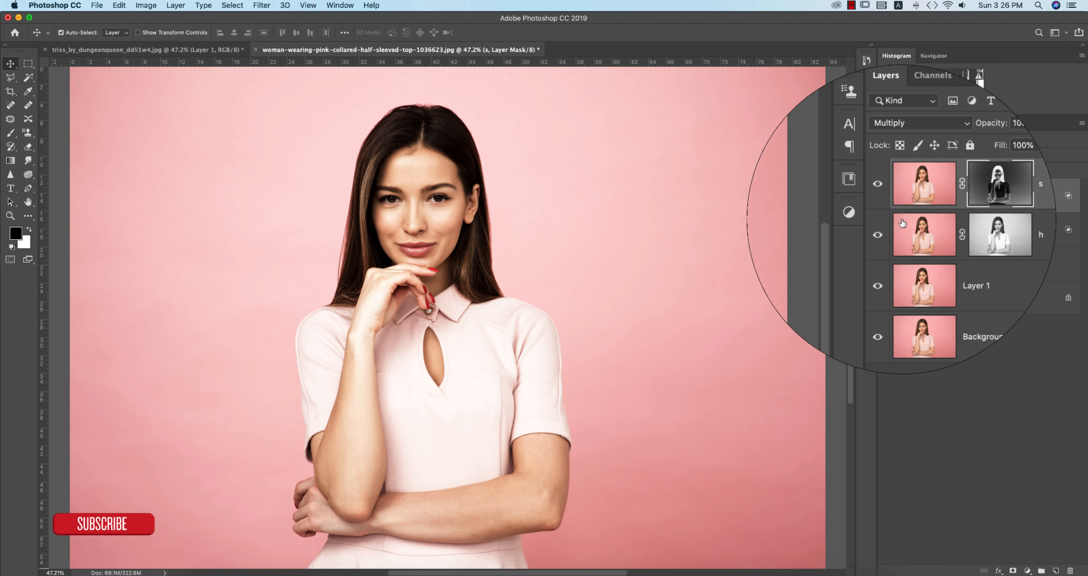
{"action": "left_click", "coordinate": [1013, 233]}
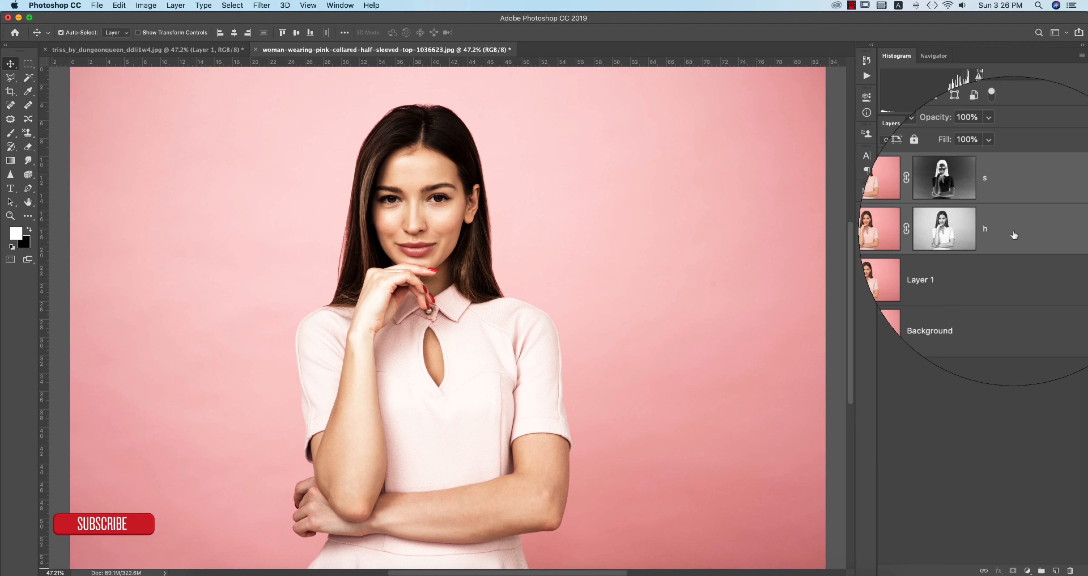
{"action": "key", "text": "super+g"}
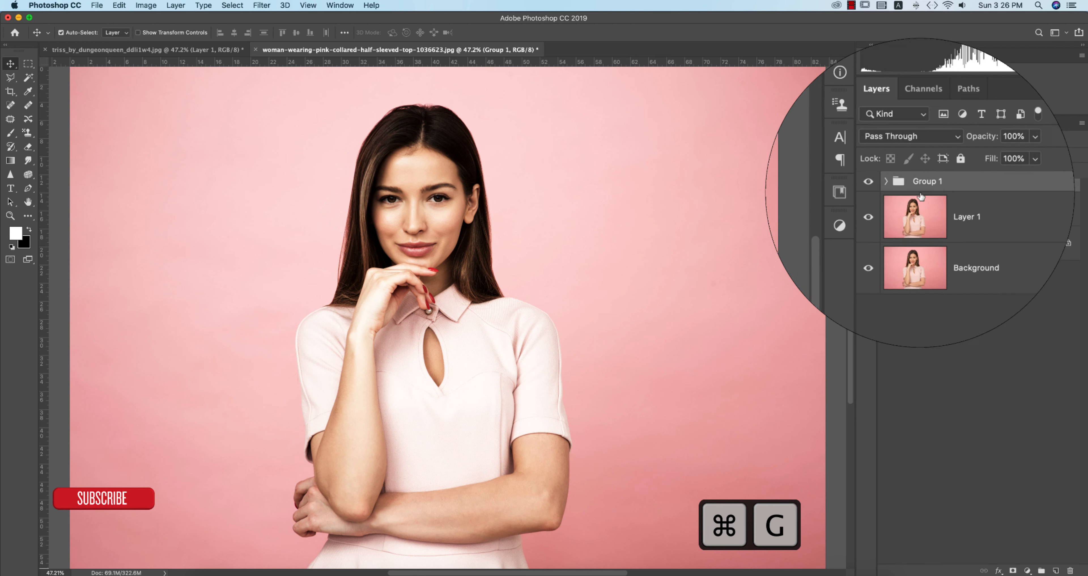
{"action": "double_click", "coordinate": [923, 183]}
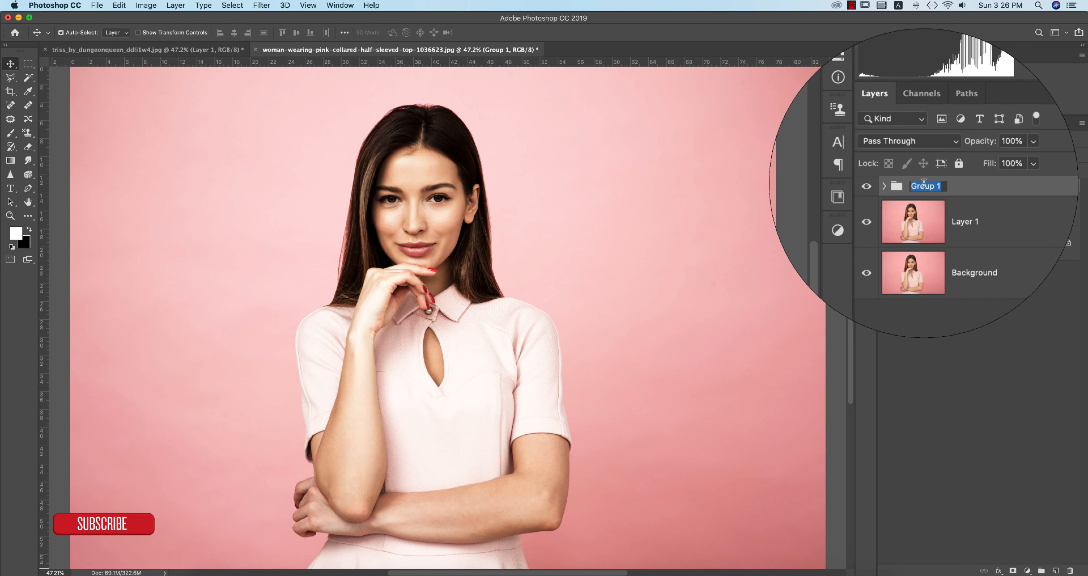
{"action": "type", "text": "D&B"}
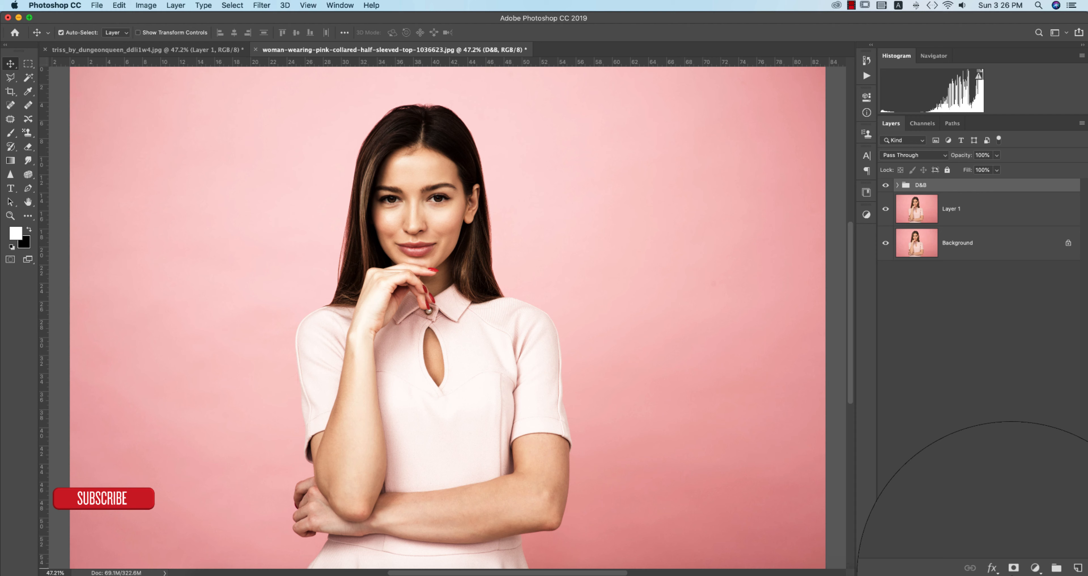
Add a mask to the D&B group, fill it using Apply Image with Invert off, and compare the image with and without the group.
{"action": "left_click", "coordinate": [1012, 571]}
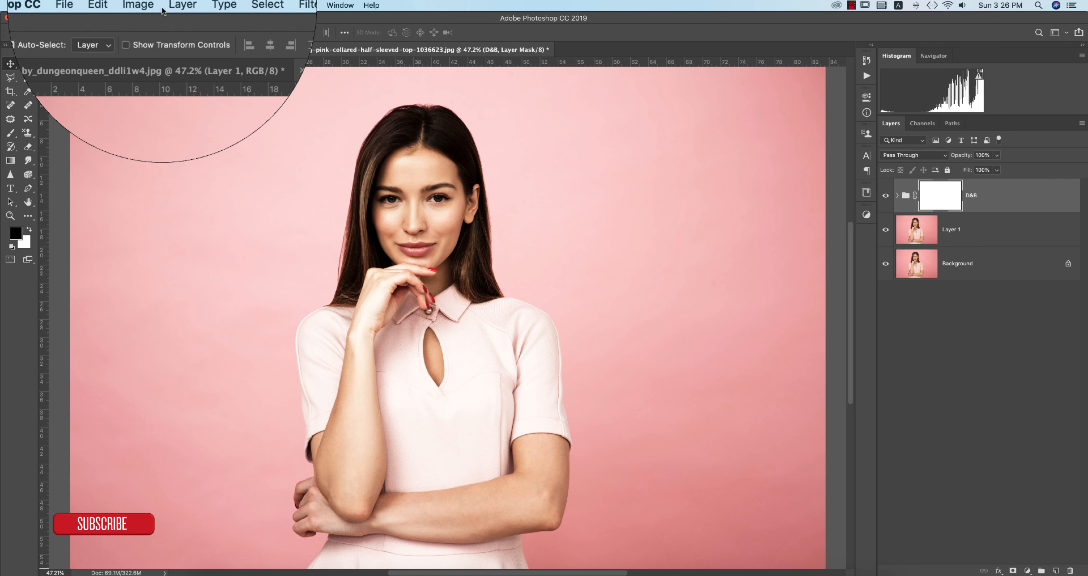
{"action": "left_click", "coordinate": [147, 6]}
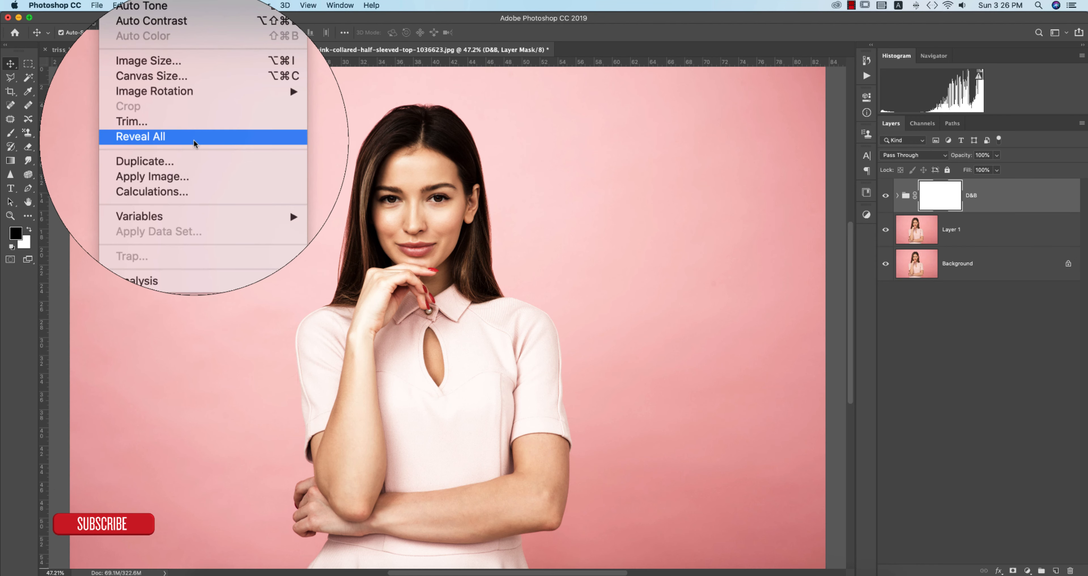
{"action": "left_click", "coordinate": [192, 161]}
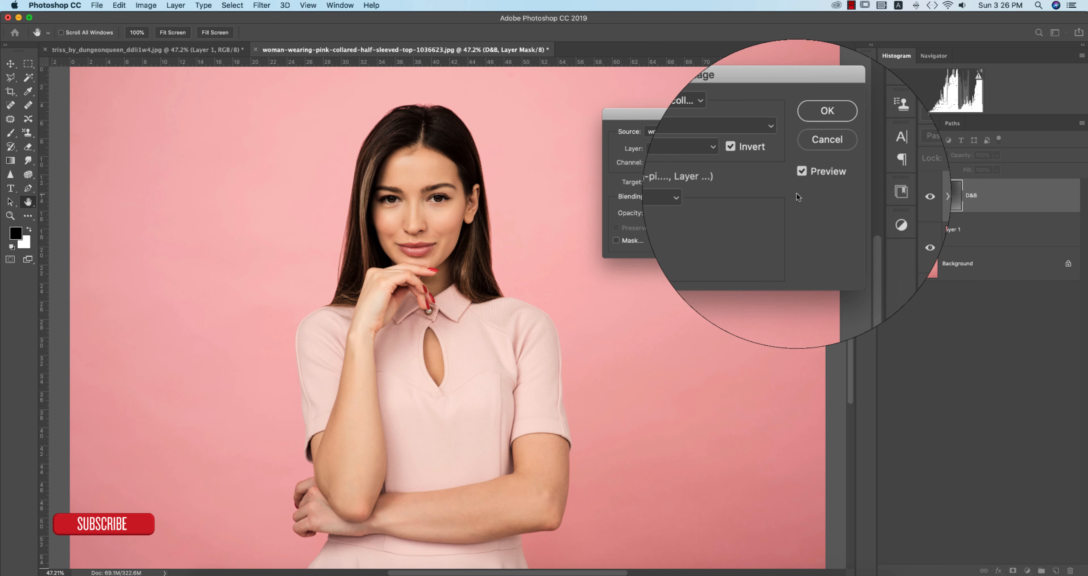
{"action": "left_click", "coordinate": [754, 164]}
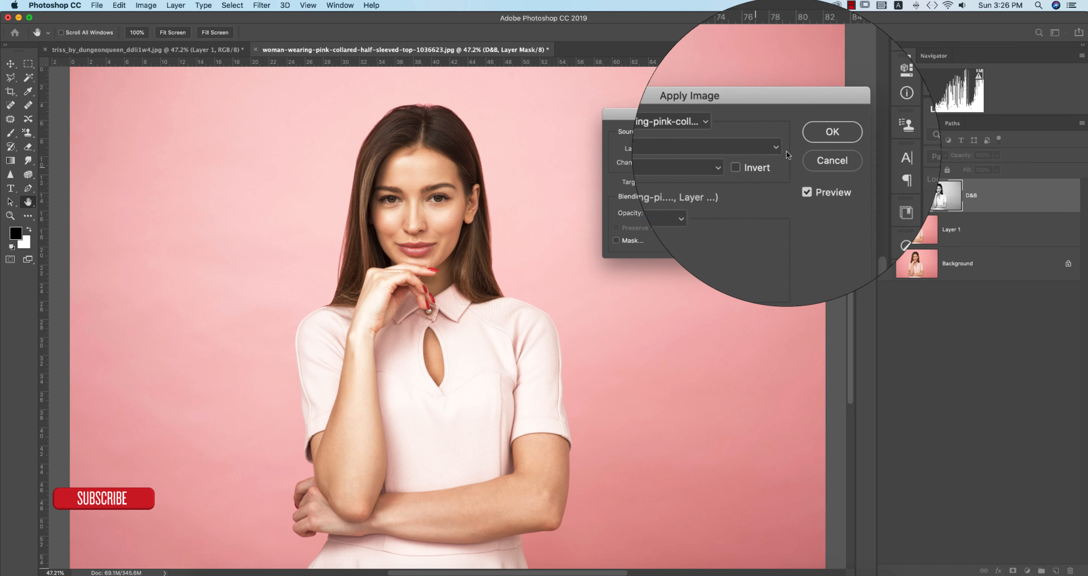
{"action": "left_click", "coordinate": [807, 146]}
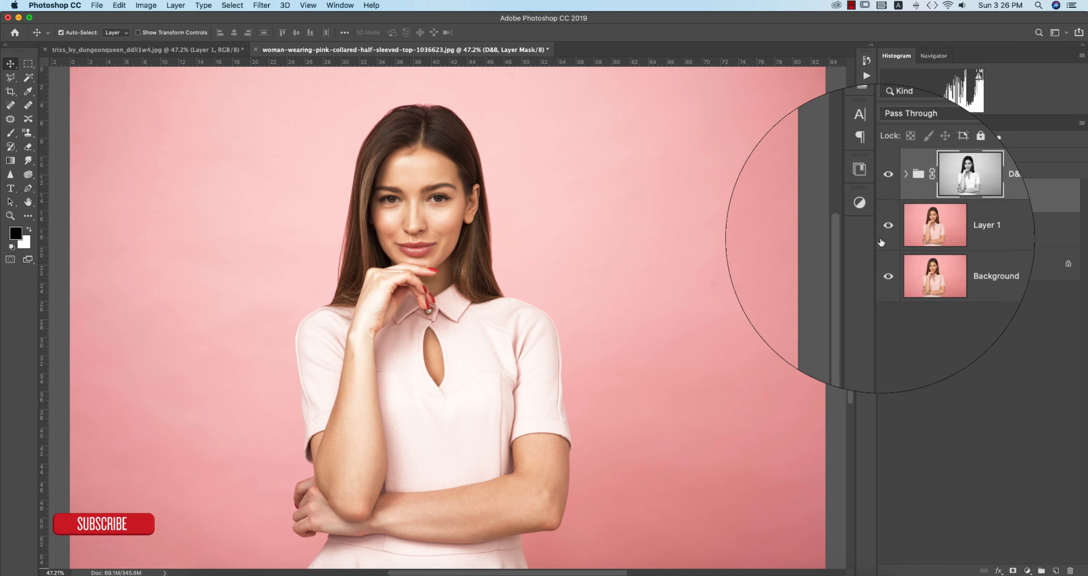
{"action": "left_click", "coordinate": [886, 196]}
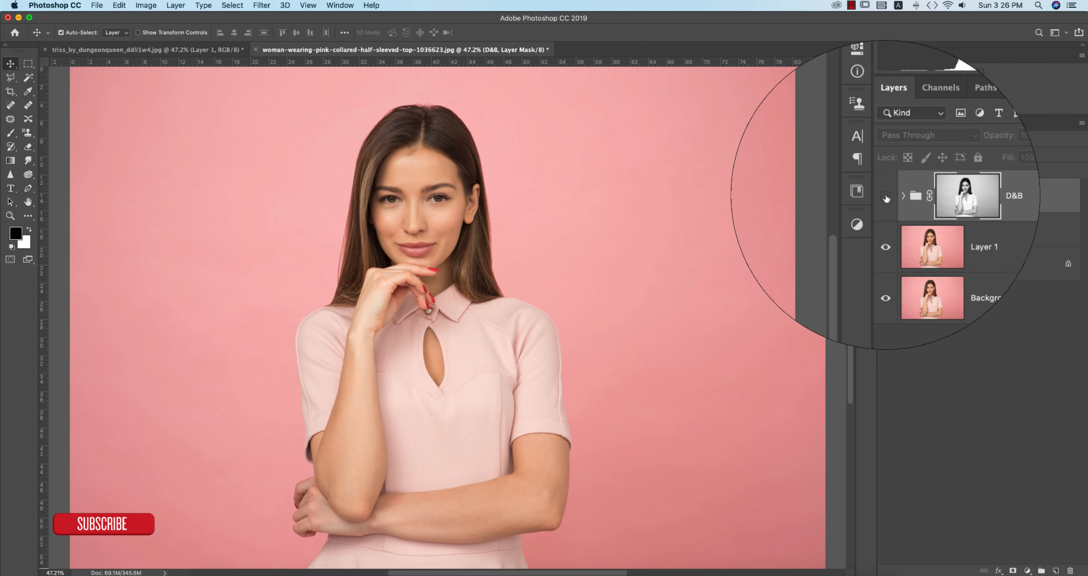
{"action": "left_click", "coordinate": [886, 196]}
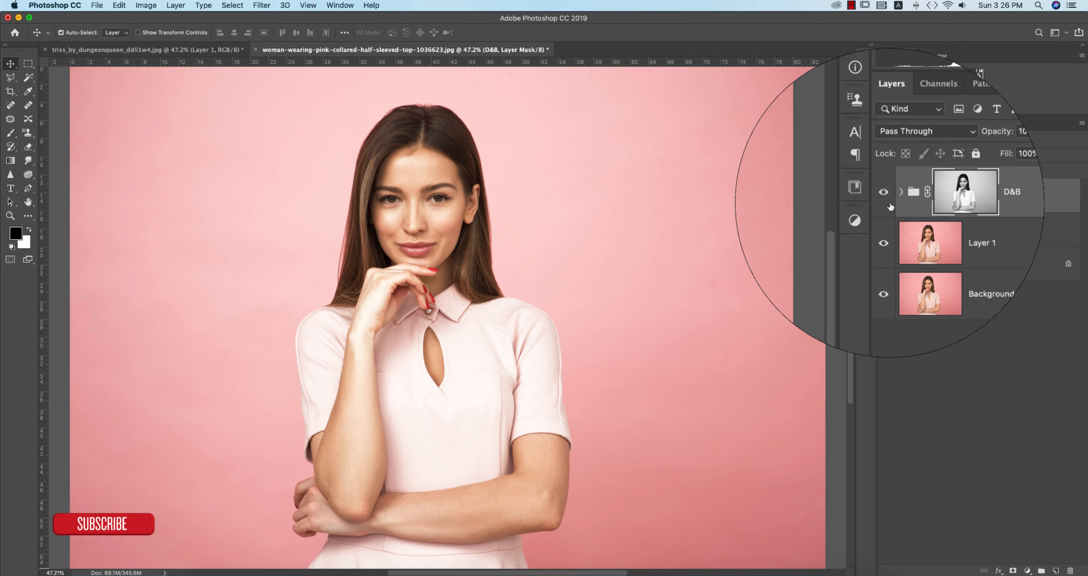
In the blending options of layer h inside D&B, set the split Underlying Layer black point of Blend If to 158 / 226.
{"action": "left_click", "coordinate": [897, 195]}
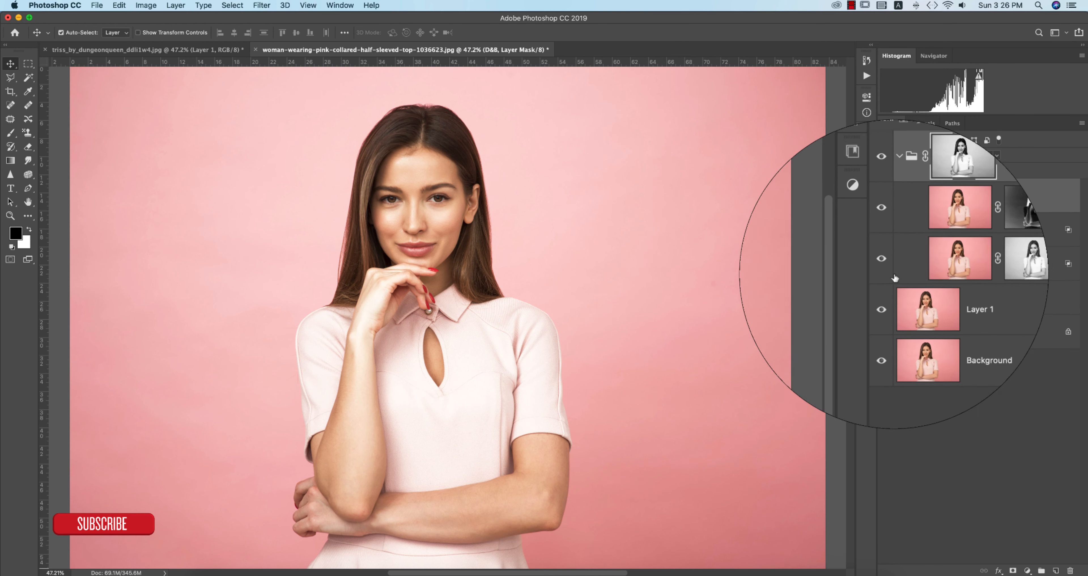
{"action": "double_click", "coordinate": [1067, 264]}
{"action": "mouse_move", "coordinate": [749, 269]}
{"action": "left_mouse_down"}
{"action": "mouse_move", "coordinate": [777, 272]}
{"action": "mouse_move", "coordinate": [725, 271]}
{"action": "mouse_move", "coordinate": [752, 268]}
{"action": "left_mouse_up"}
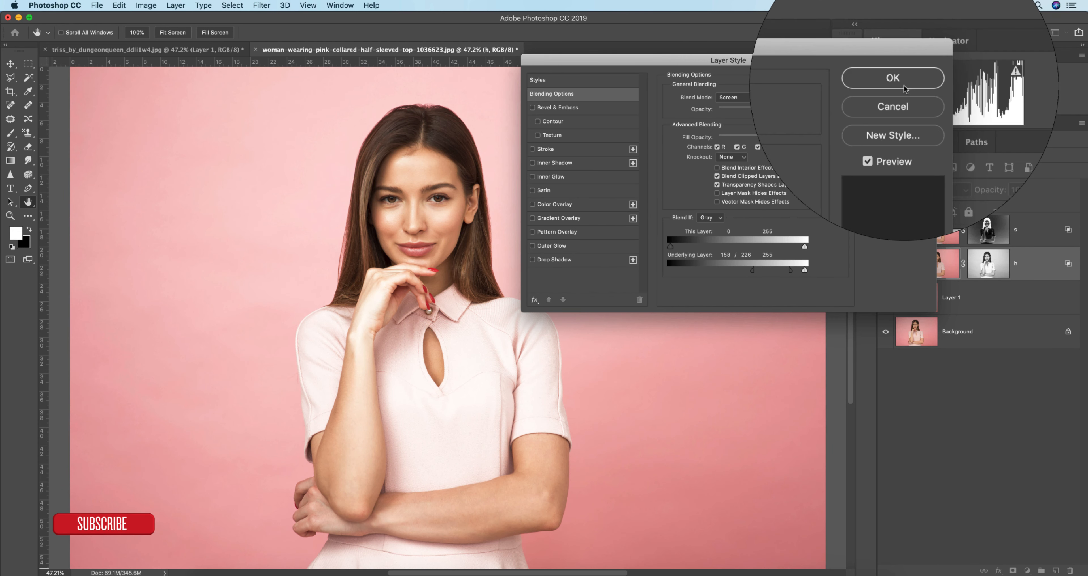
{"action": "left_click", "coordinate": [887, 77]}
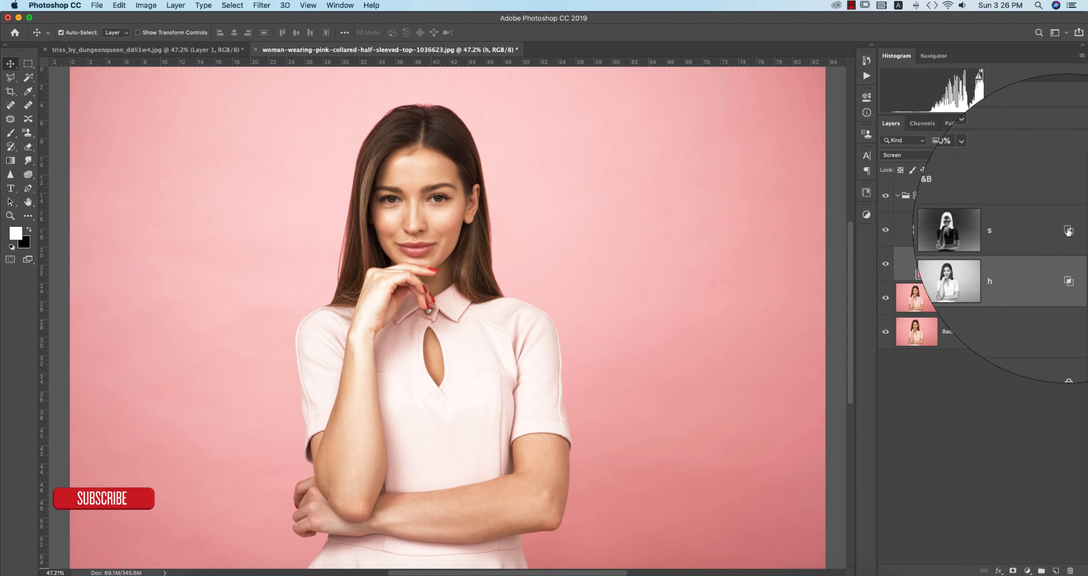
In layer s's blending options, set the split Underlying Layer white point of Blend If to 32 / 147.
{"action": "double_click", "coordinate": [1063, 232]}
{"action": "left_click_drag", "start_coordinate": [765, 269], "coordinate": [787, 275]}
{"action": "left_click_drag", "start_coordinate": [697, 270], "coordinate": [687, 270]}
{"action": "left_click_drag", "start_coordinate": [788, 270], "coordinate": [786, 270]}
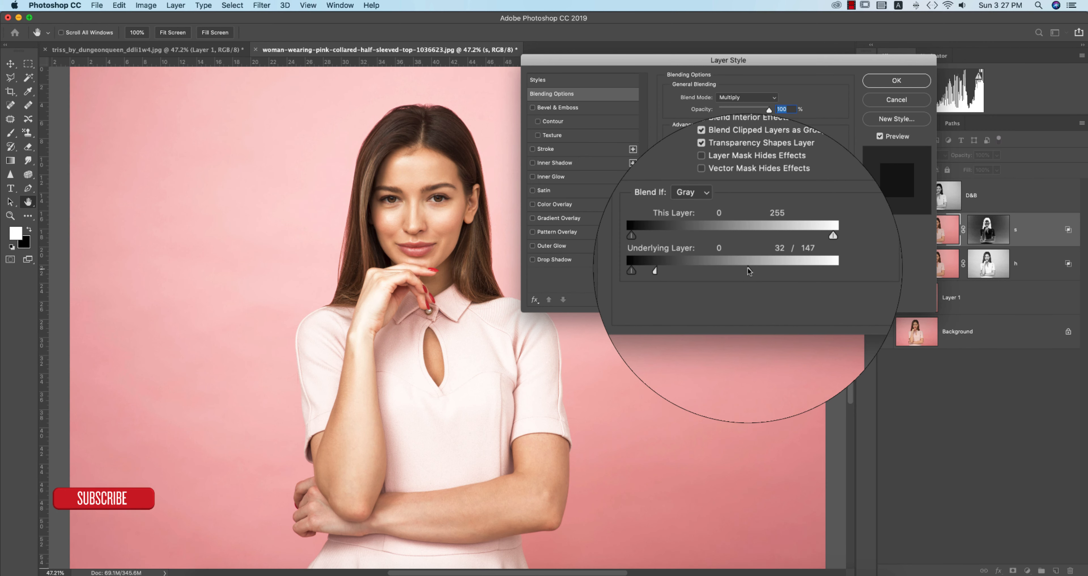
{"action": "left_click", "coordinate": [876, 82]}
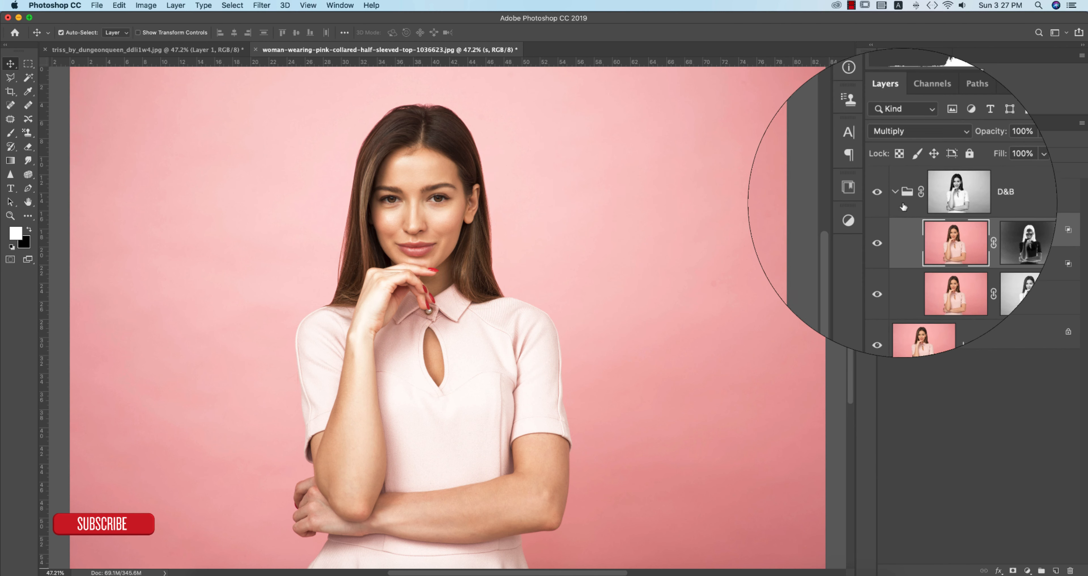
Collapse the D&B group and compare the image with and without it.
{"action": "left_click", "coordinate": [897, 195]}
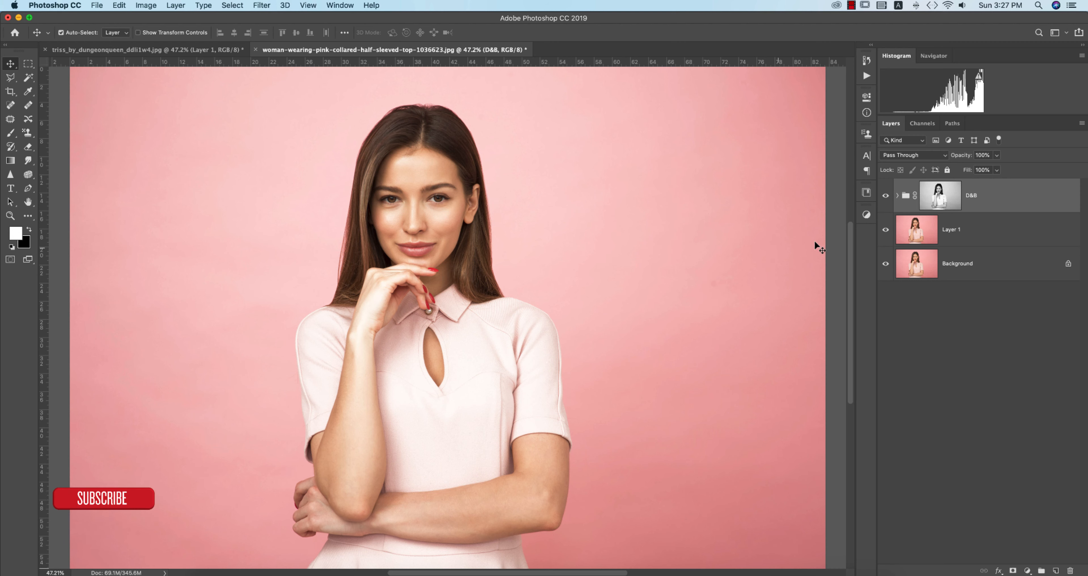
{"action": "left_click", "coordinate": [885, 195]}
{"action": "left_click", "coordinate": [885, 196]}
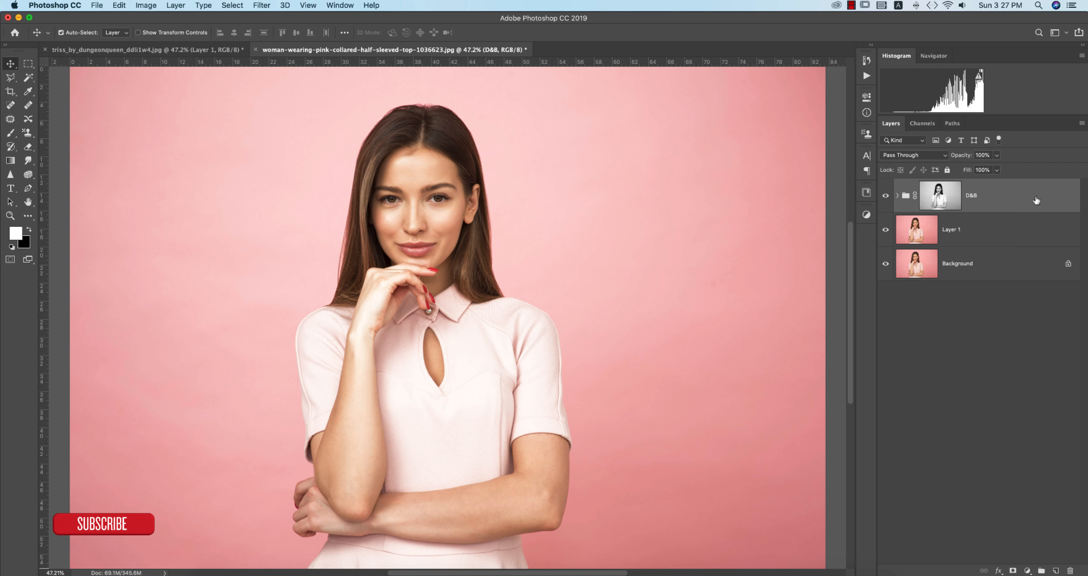
Group D&B with Layer 1 and convert the new group to a smart object.
{"action": "left_click", "coordinate": [1004, 235], "text": "shift"}
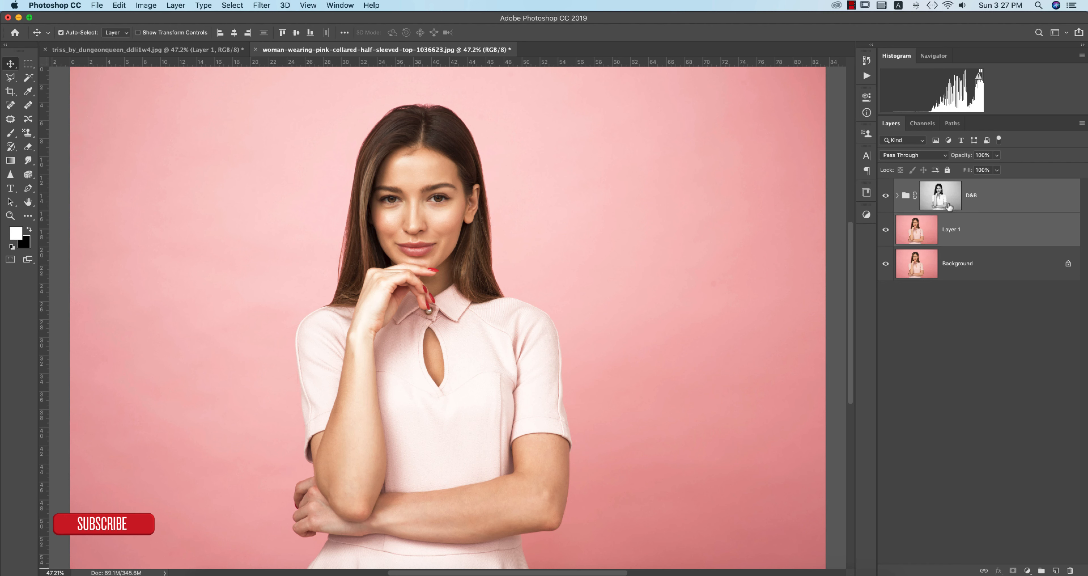
{"action": "key", "text": "super+g"}
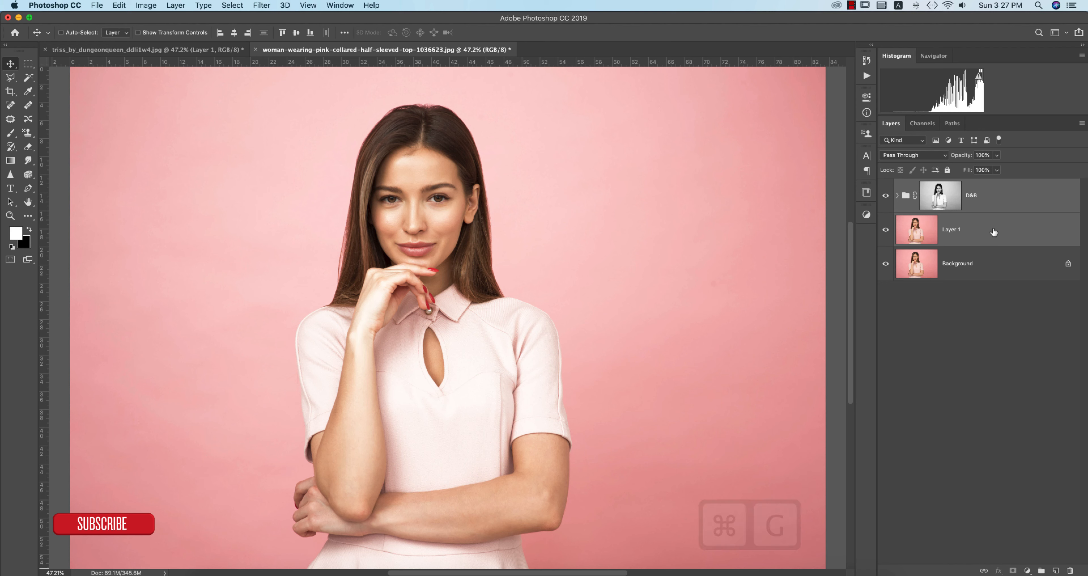
{"action": "right_click", "coordinate": [940, 188]}
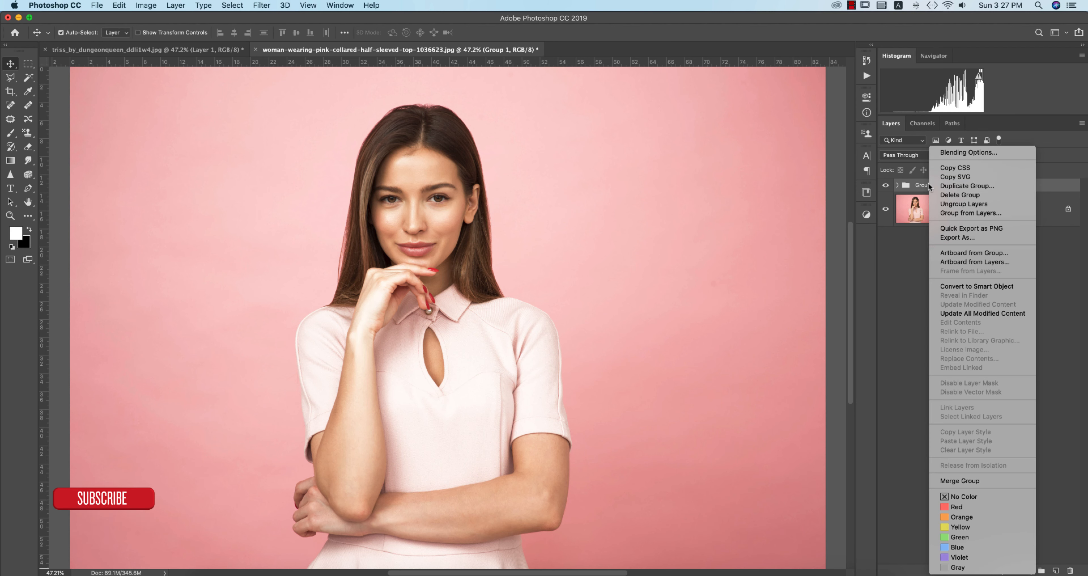
{"action": "left_click", "coordinate": [951, 287]}
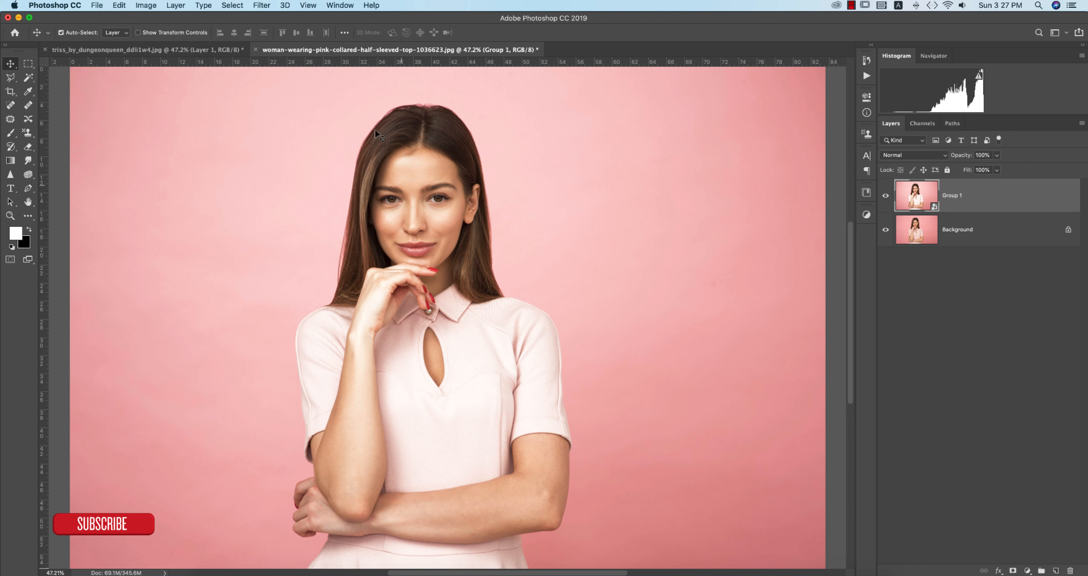
Start the Camera Raw Filter on the smart object and set Temperature to +4 and Highlights to -47.
{"action": "left_click", "coordinate": [262, 5]}
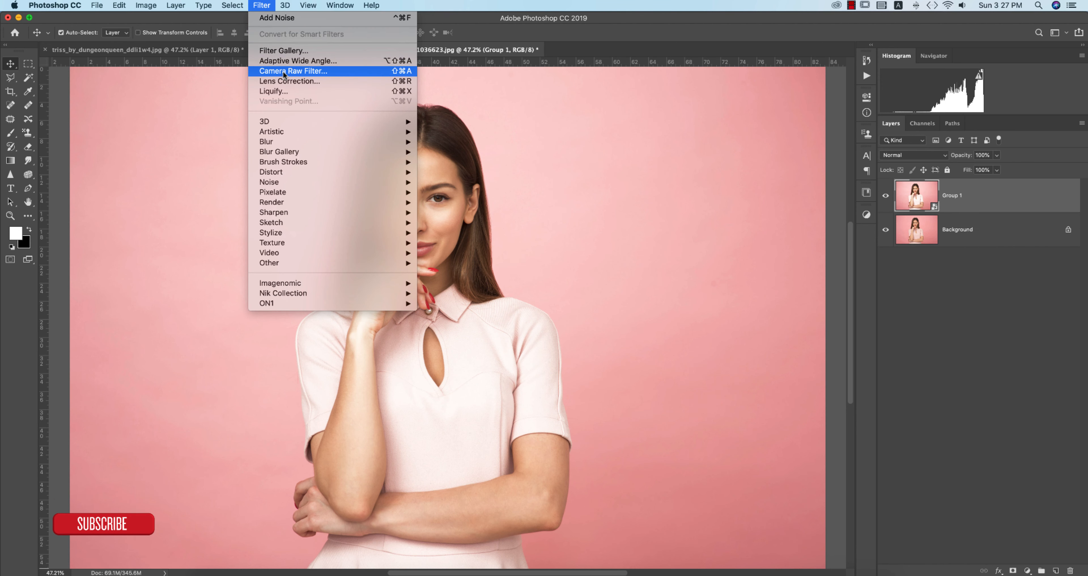
{"action": "left_click", "coordinate": [283, 70]}
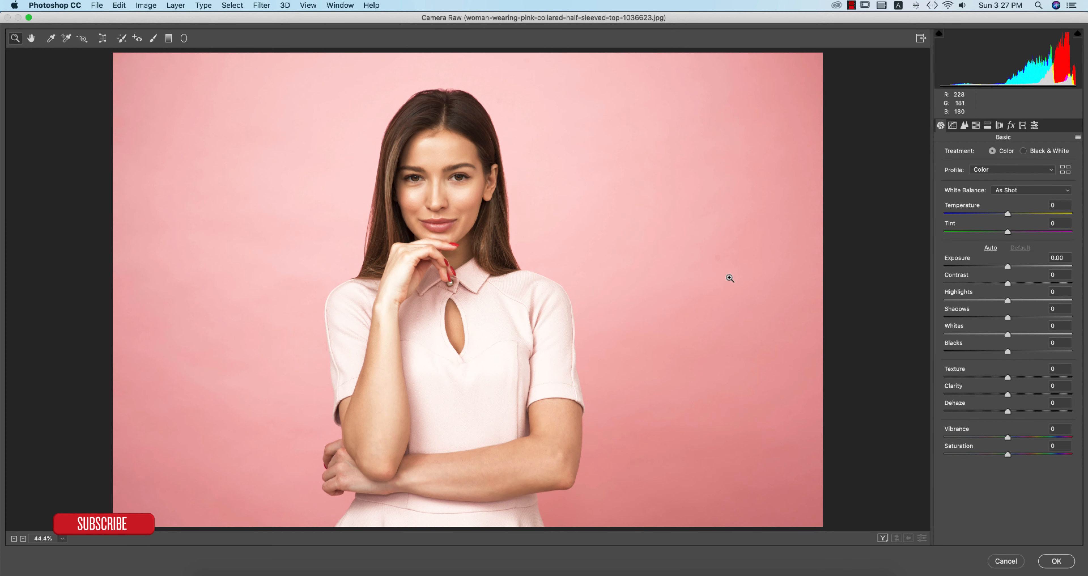
{"action": "left_click_drag", "start_coordinate": [1012, 216], "coordinate": [1010, 217]}
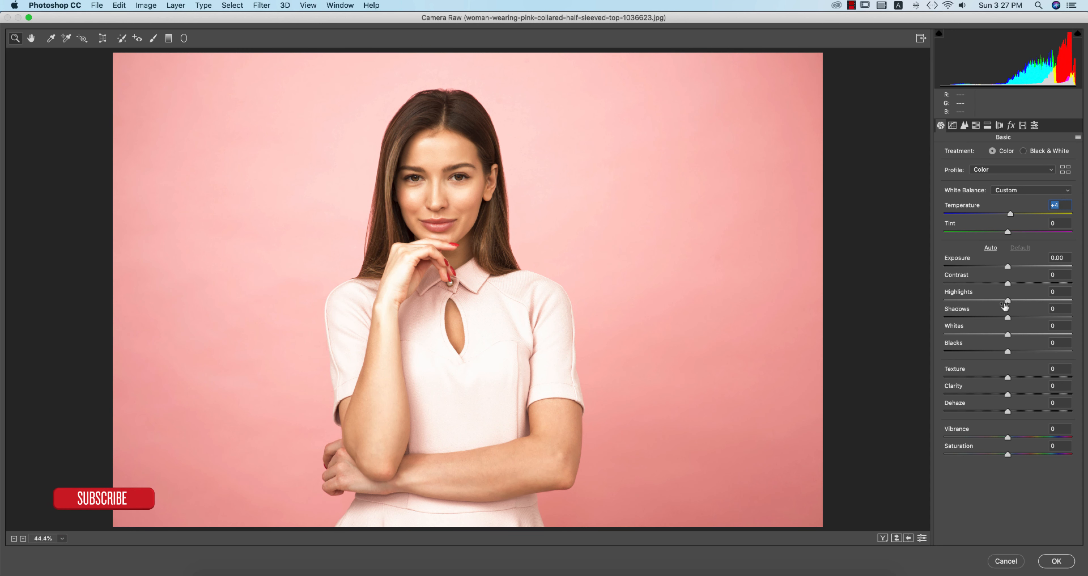
{"action": "left_click_drag", "start_coordinate": [1008, 300], "coordinate": [977, 301]}
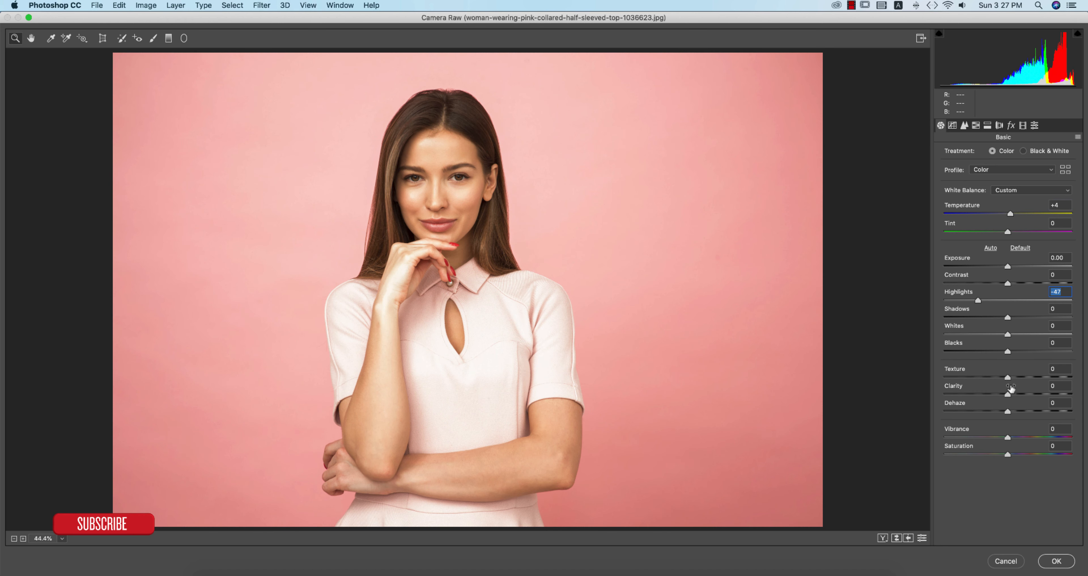
In the Basic adjustments, set Texture to +18, Clarity to +13, Vibrance to -7 and Saturation to +7.
{"action": "left_click", "coordinate": [1019, 377]}
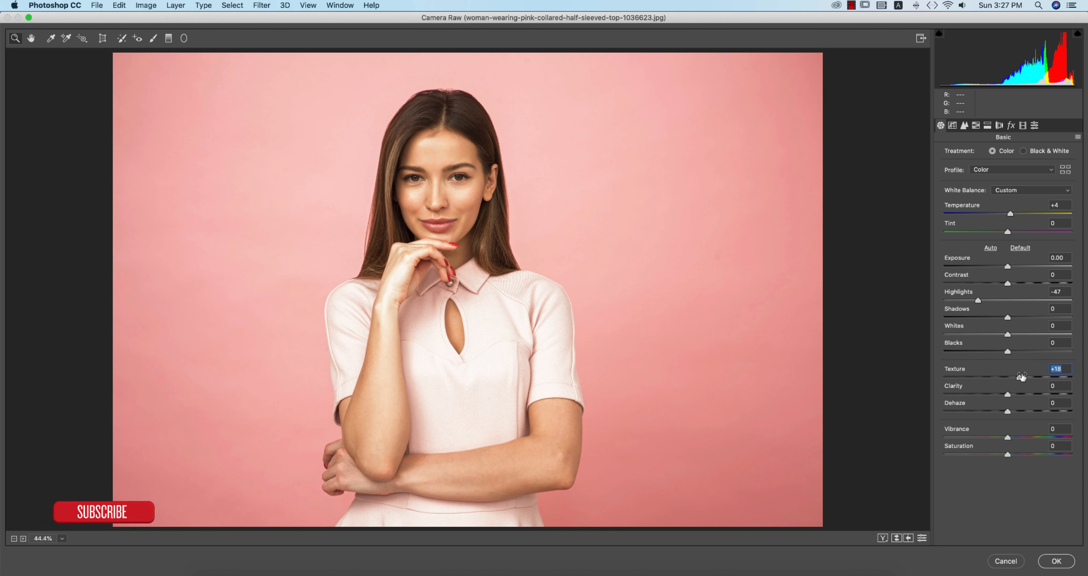
{"action": "left_click", "coordinate": [1016, 394]}
{"action": "left_click", "coordinate": [998, 437]}
{"action": "left_click_drag", "start_coordinate": [1001, 439], "coordinate": [1003, 437]}
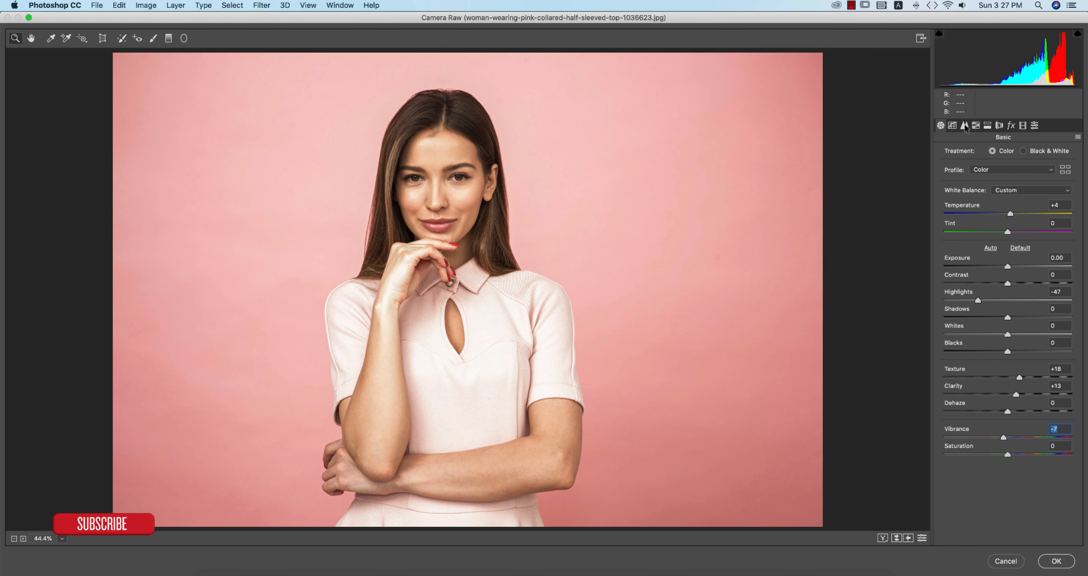
{"action": "left_click_drag", "start_coordinate": [1008, 454], "coordinate": [1013, 453]}
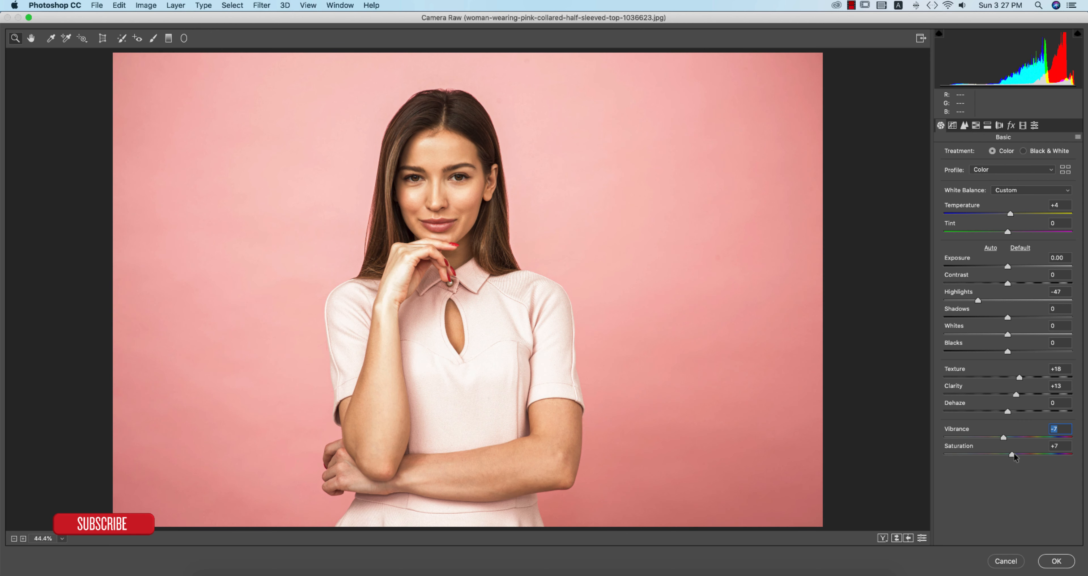
In the HSL adjustments, raise the luminance of Oranges to +16.
{"action": "left_click", "coordinate": [975, 125]}
{"action": "left_click", "coordinate": [1026, 153]}
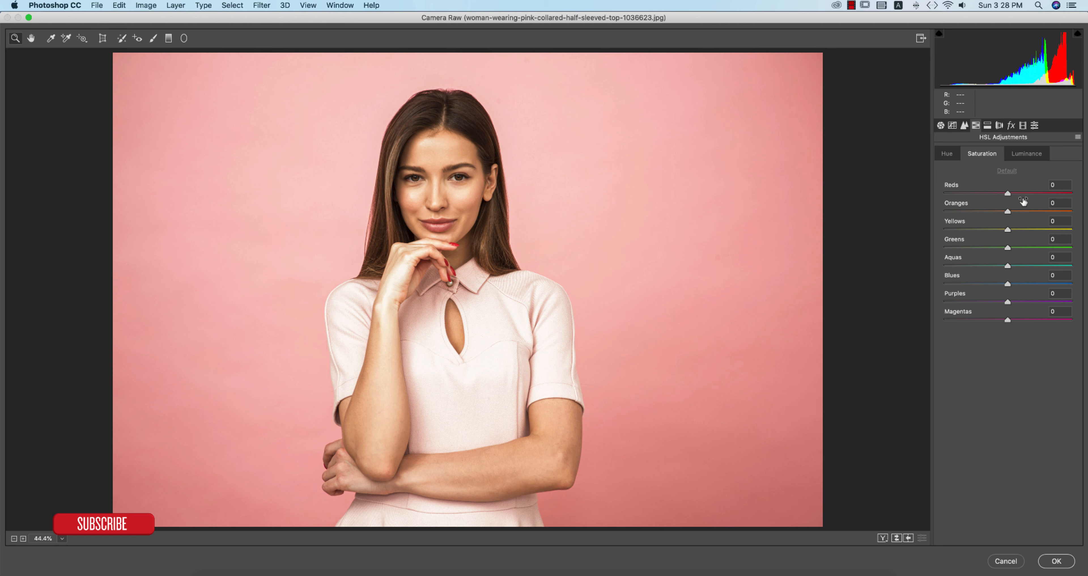
{"action": "left_click", "coordinate": [1018, 211]}
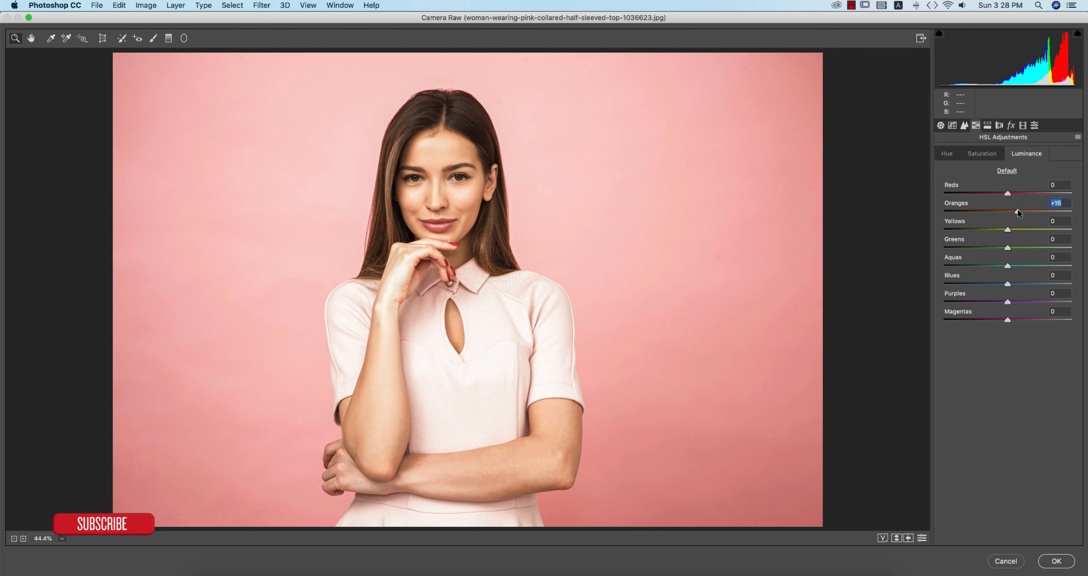
Set the HSL saturation of Reds to +14, Purples to +18 and Magentas to +14.
{"action": "left_click", "coordinate": [982, 154]}
{"action": "left_click", "coordinate": [1016, 193]}
{"action": "left_click", "coordinate": [1019, 301]}
{"action": "left_click", "coordinate": [1016, 319]}
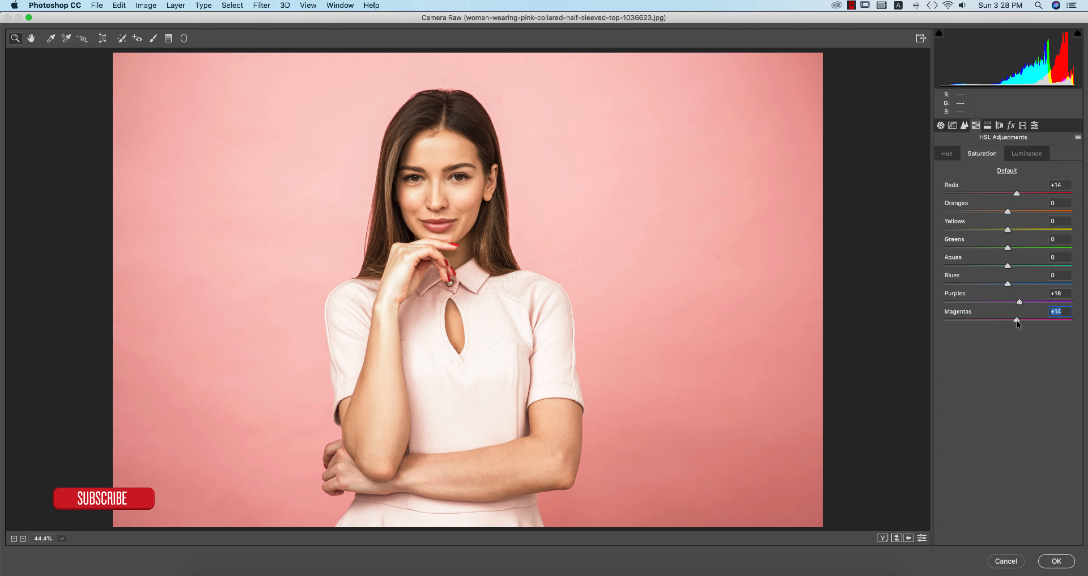
In the Calibration settings, set the Blue Primary hue to -5 and the Green Primary hue to +18.
{"action": "left_click", "coordinate": [1021, 126]}
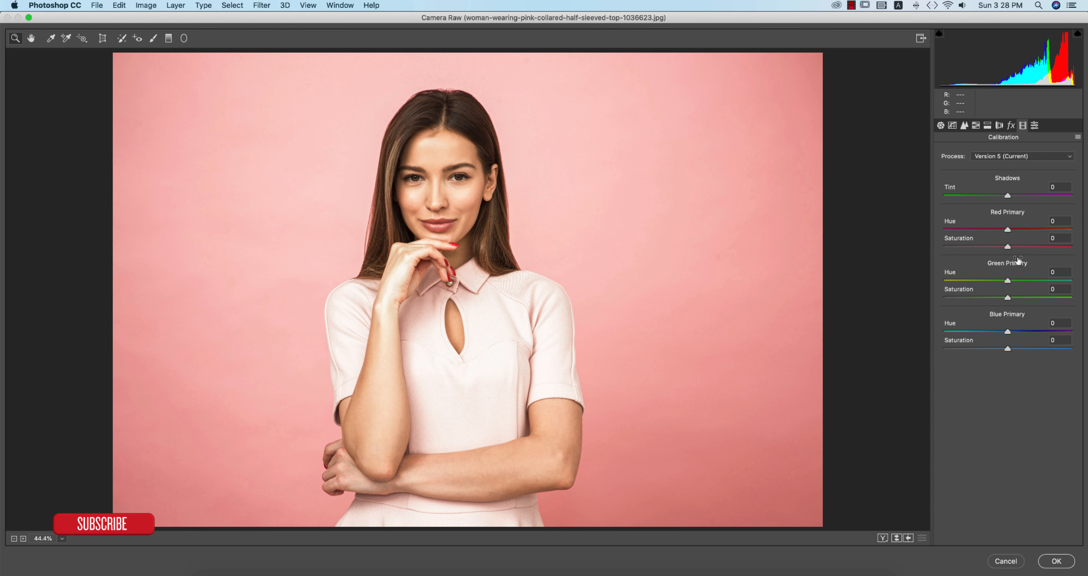
{"action": "left_click", "coordinate": [995, 332]}
{"action": "left_click", "coordinate": [1021, 280]}
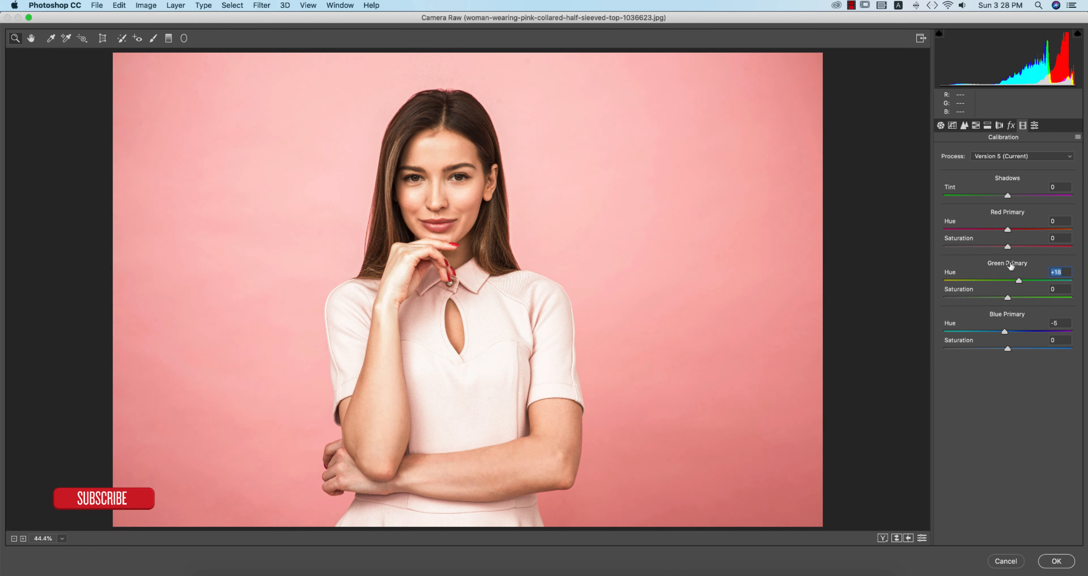
Compare the grade with its before state, and apply the Camera Raw filter with Texture +7, Clarity +1, Whites -23 and Shadows +8.
{"action": "left_click", "coordinate": [896, 538]}
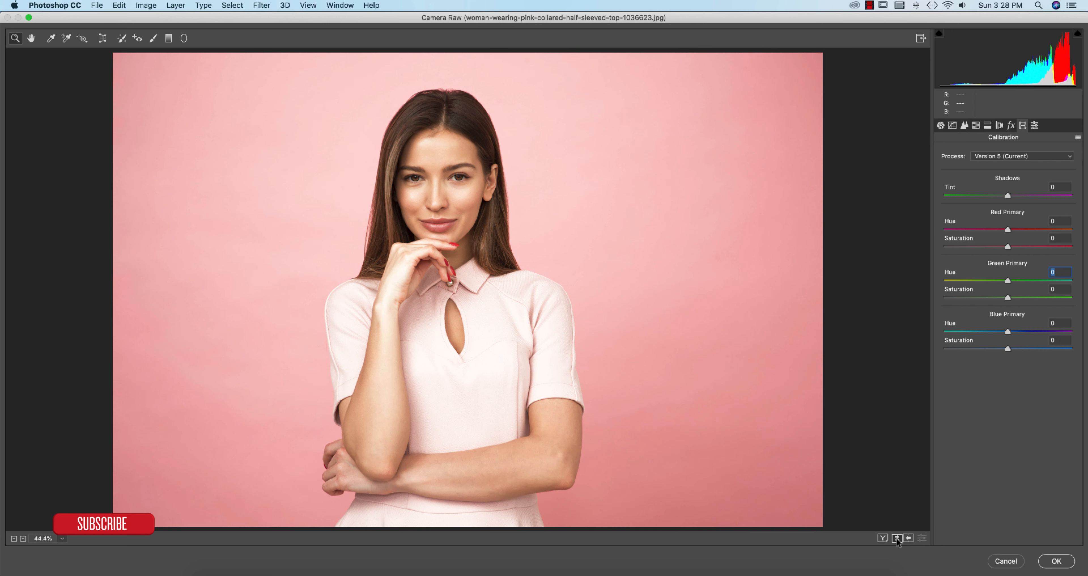
{"action": "left_click", "coordinate": [896, 538]}
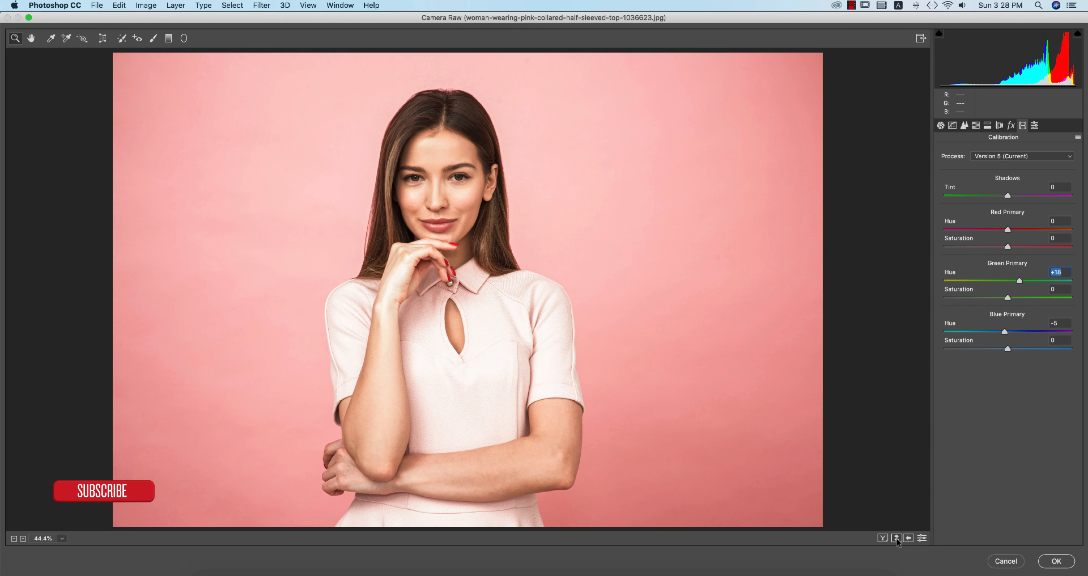
{"action": "left_click", "coordinate": [940, 126]}
{"action": "left_click", "coordinate": [1015, 376]}
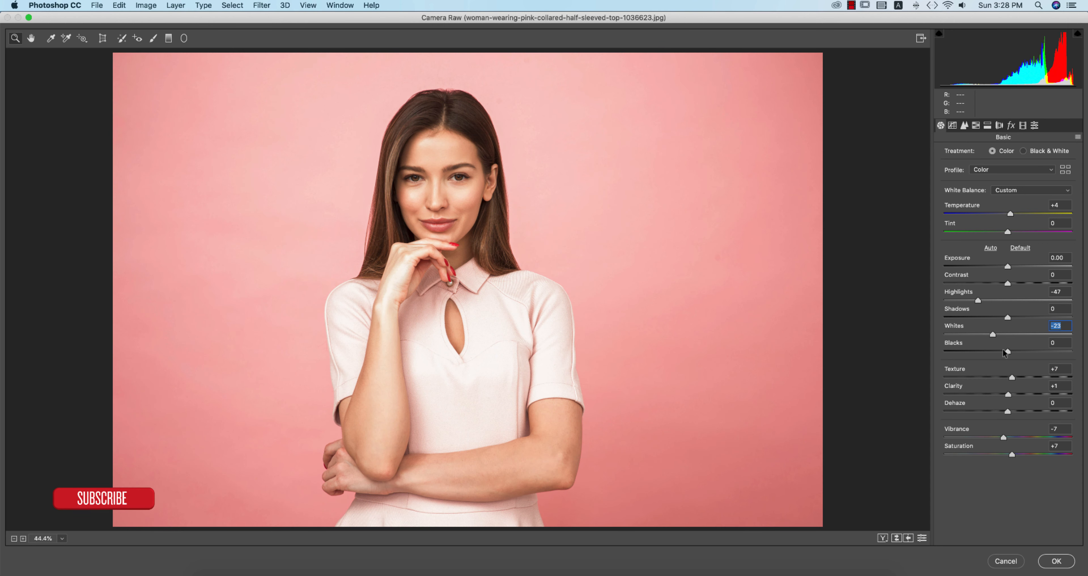
{"action": "left_click_drag", "start_coordinate": [1009, 315], "coordinate": [1014, 316]}
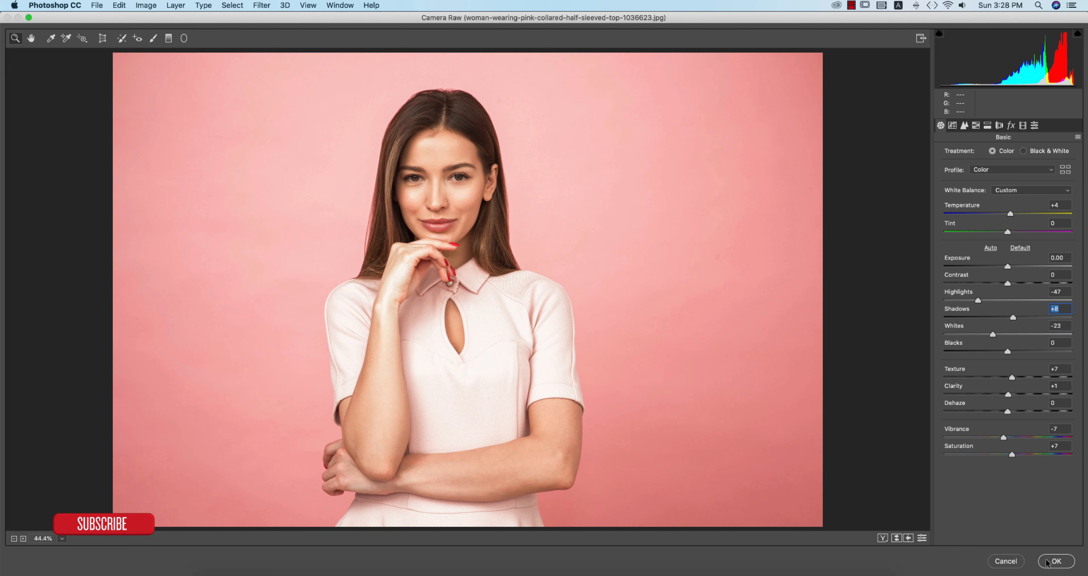
{"action": "left_click", "coordinate": [1056, 561]}
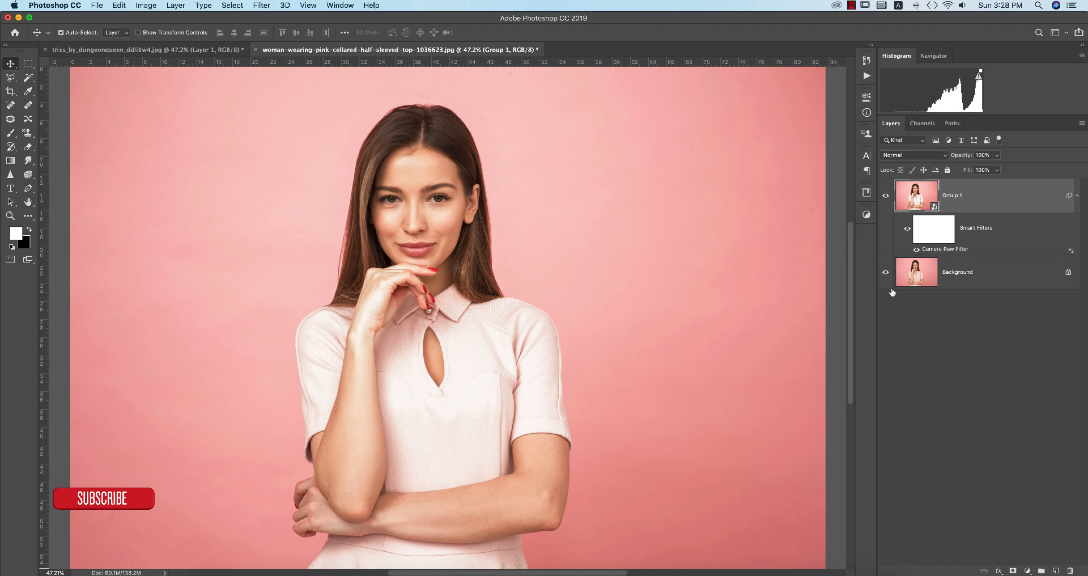
Compare the graded portrait with the original by isolating the Background layer, restore the visibility of all layers and clear the layer selection.
{"action": "left_click", "coordinate": [885, 272], "text": "alt"}
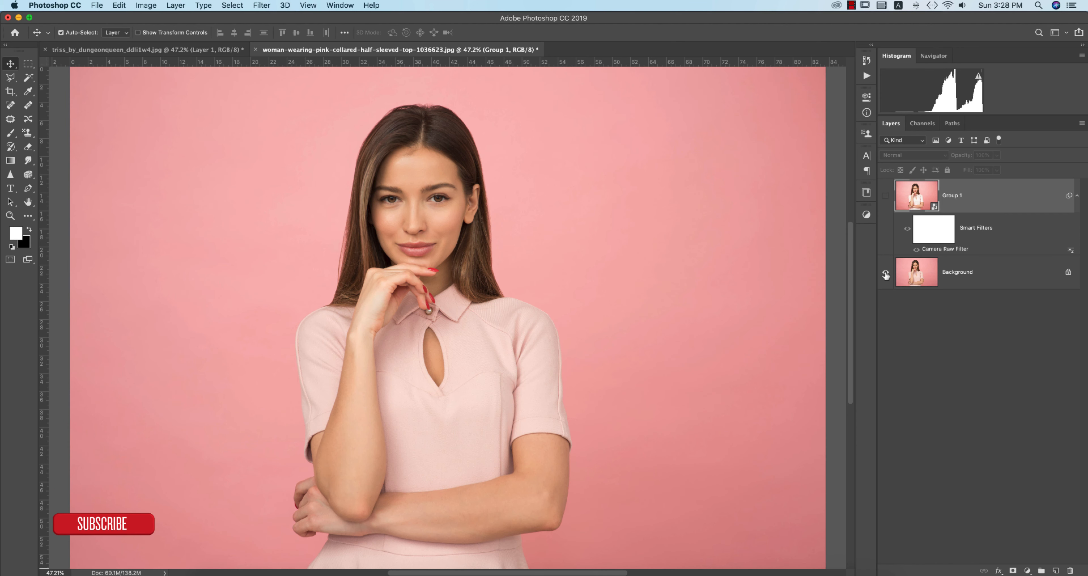
{"action": "left_click", "coordinate": [885, 273], "text": "alt"}
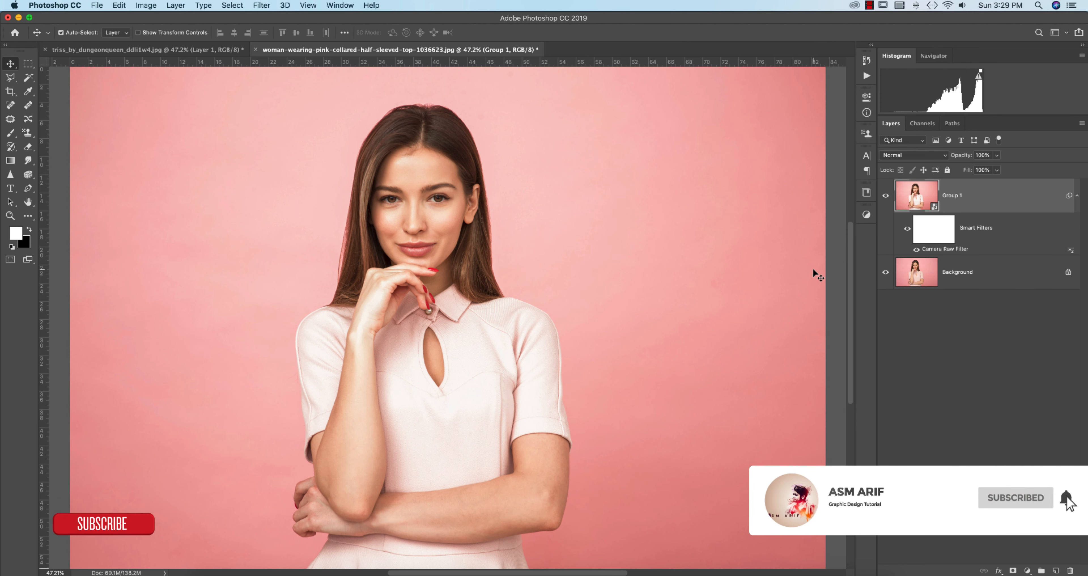
{"action": "left_click", "coordinate": [839, 267]}
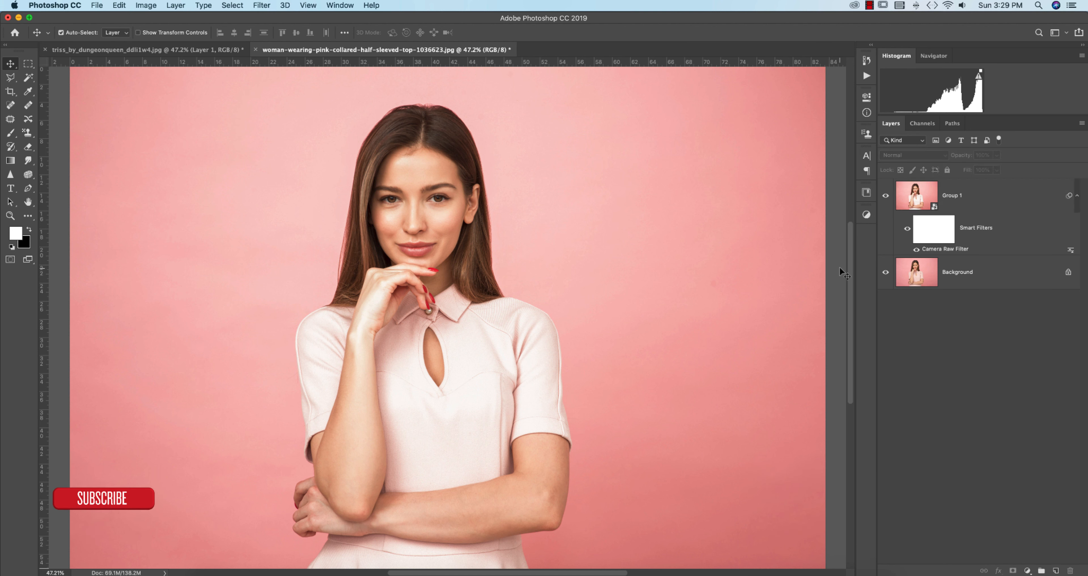